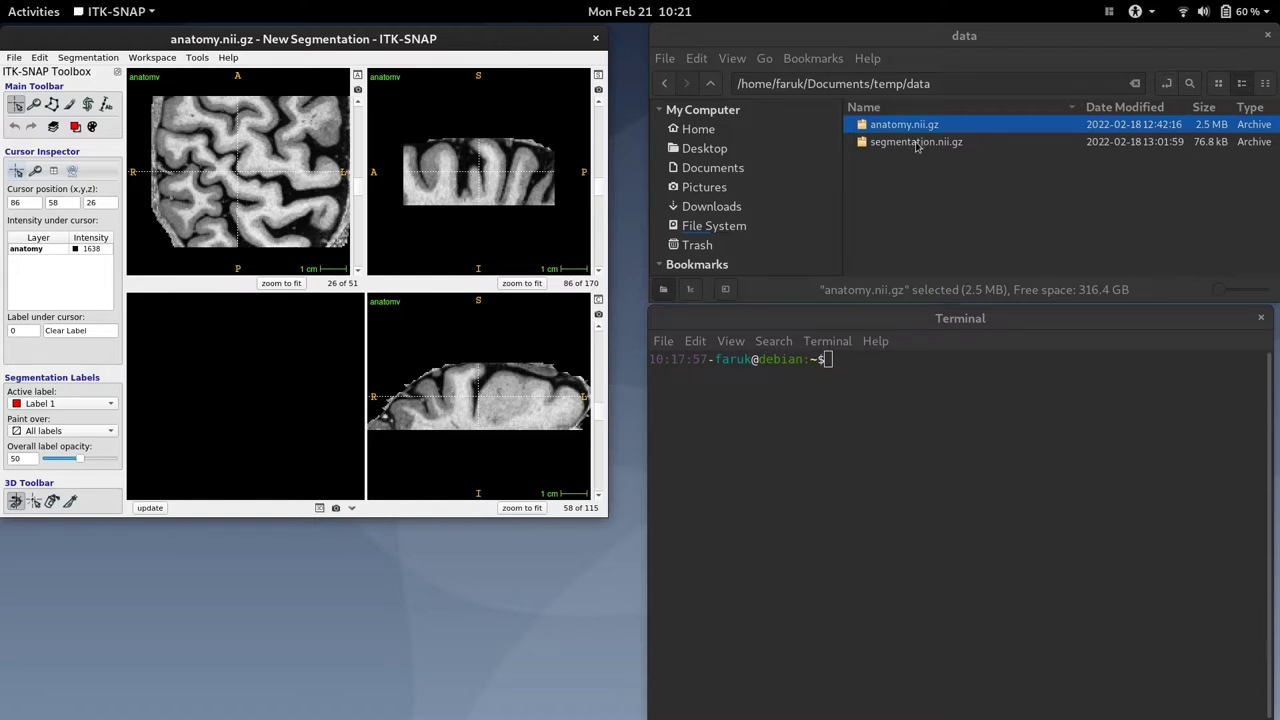
Maximize the anatomy.nii.gz viewer, raise the axial crosshair and page to axial slice 21.
{"action": "double_click", "coordinate": [298, 38]}
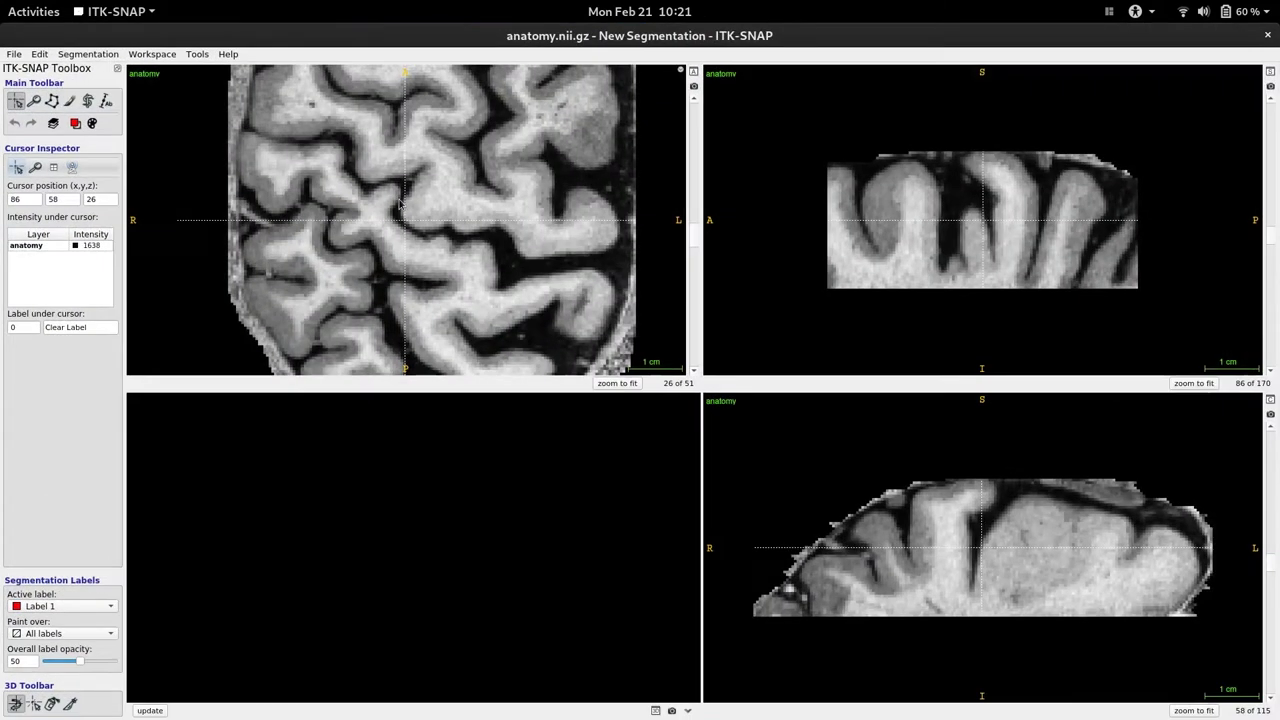
{"action": "left_click_drag", "start_coordinate": [400, 203], "coordinate": [438, 229]}
{"action": "scroll", "coordinate": [426, 118], "scroll_direction": "down", "scroll_amount": 2}
{"action": "scroll", "coordinate": [438, 229], "scroll_direction": "down", "scroll_amount": 5}
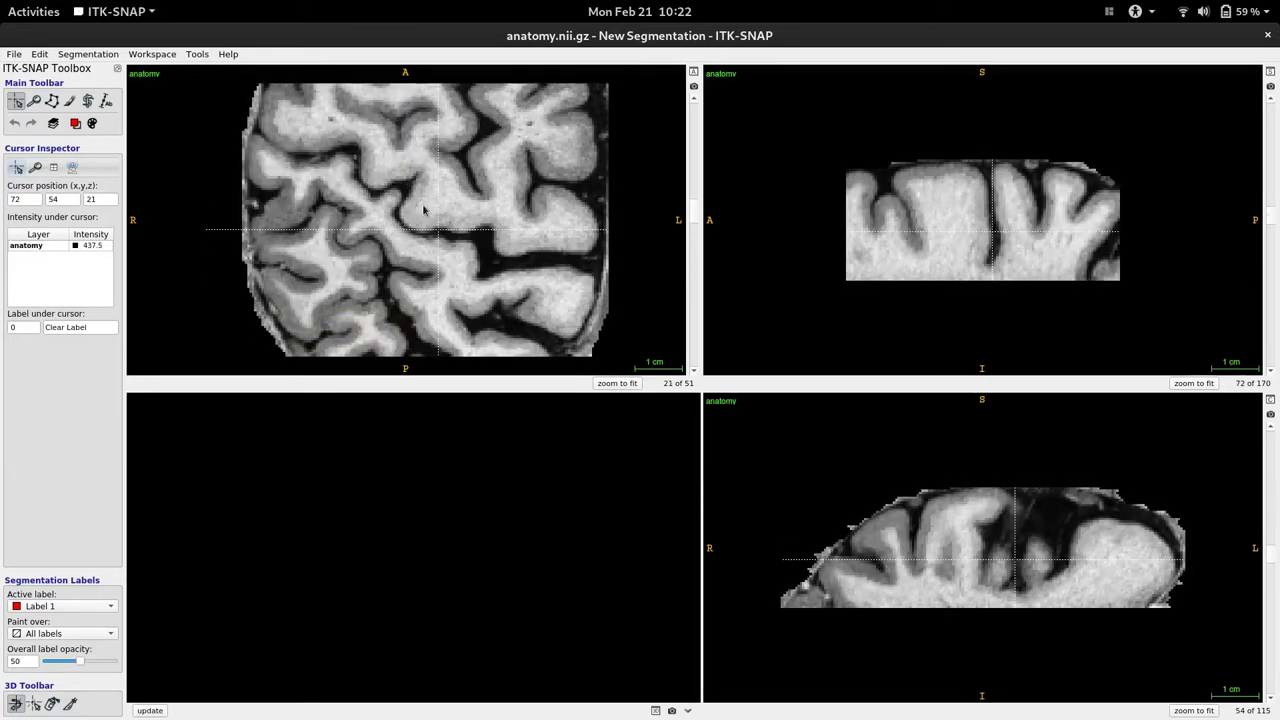
Drop segmentation.nii.gz from the file manager into ITK-SNAP and load it as the segmentation.
{"action": "left_click_drag", "start_coordinate": [423, 206], "coordinate": [438, 212]}
{"action": "double_click", "coordinate": [740, 36]}
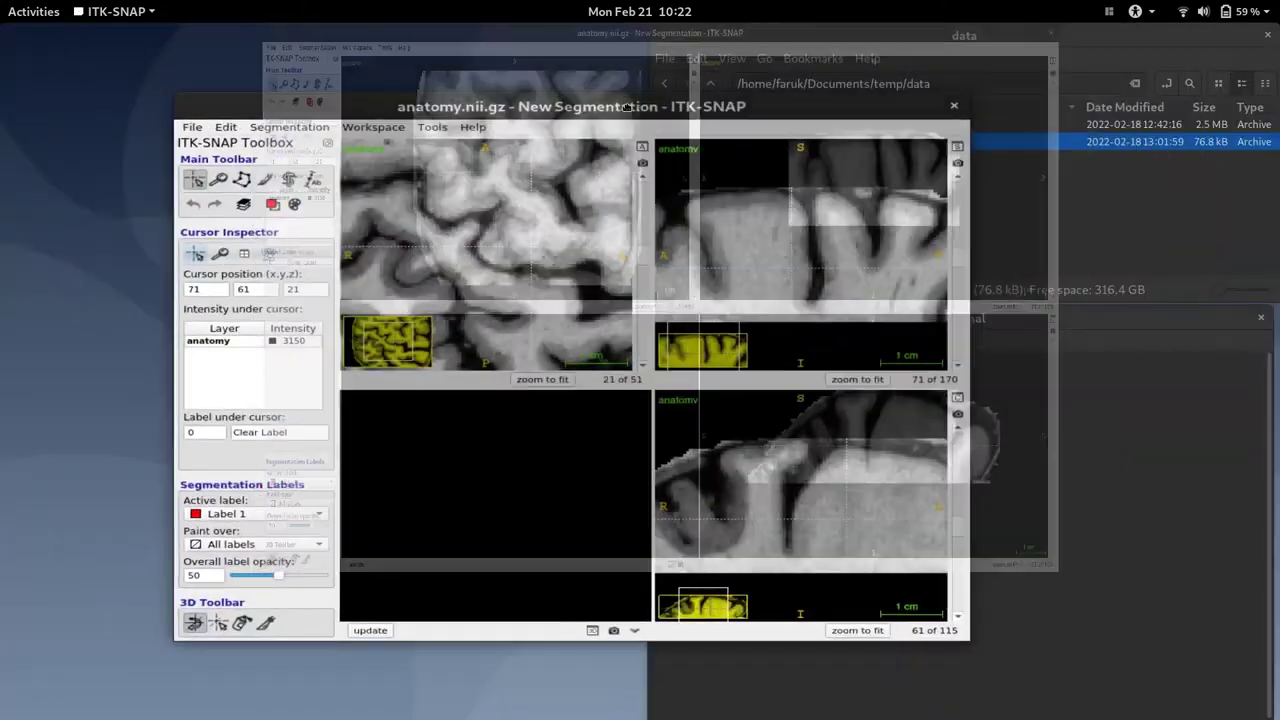
{"action": "left_click_drag", "start_coordinate": [928, 147], "coordinate": [602, 227]}
{"action": "left_click", "coordinate": [564, 332]}
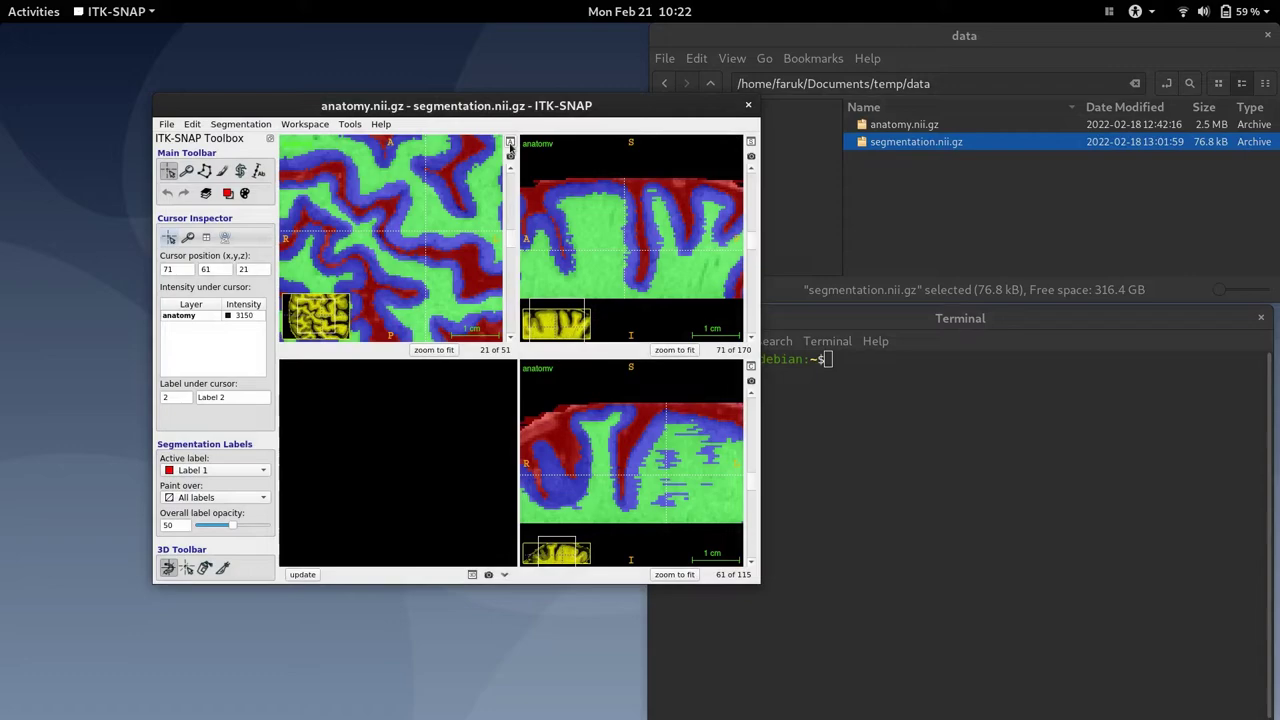
Maximize the viewer again, zoom in and reposition the crosshair in the axial and sagittal views.
{"action": "double_click", "coordinate": [500, 113]}
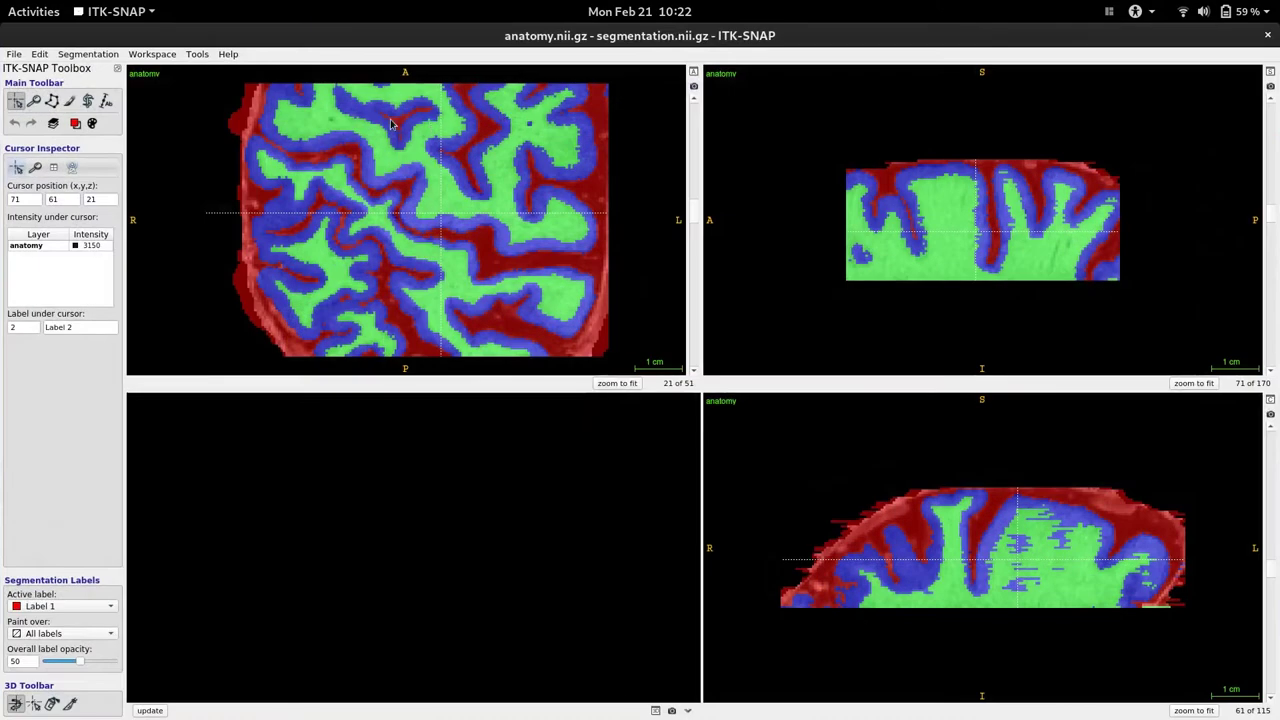
{"action": "left_click_drag", "start_coordinate": [390, 140], "coordinate": [440, 243]}
{"action": "left_click", "coordinate": [356, 151]}
{"action": "scroll", "coordinate": [1017, 262], "scroll_direction": "up", "scroll_amount": 5}
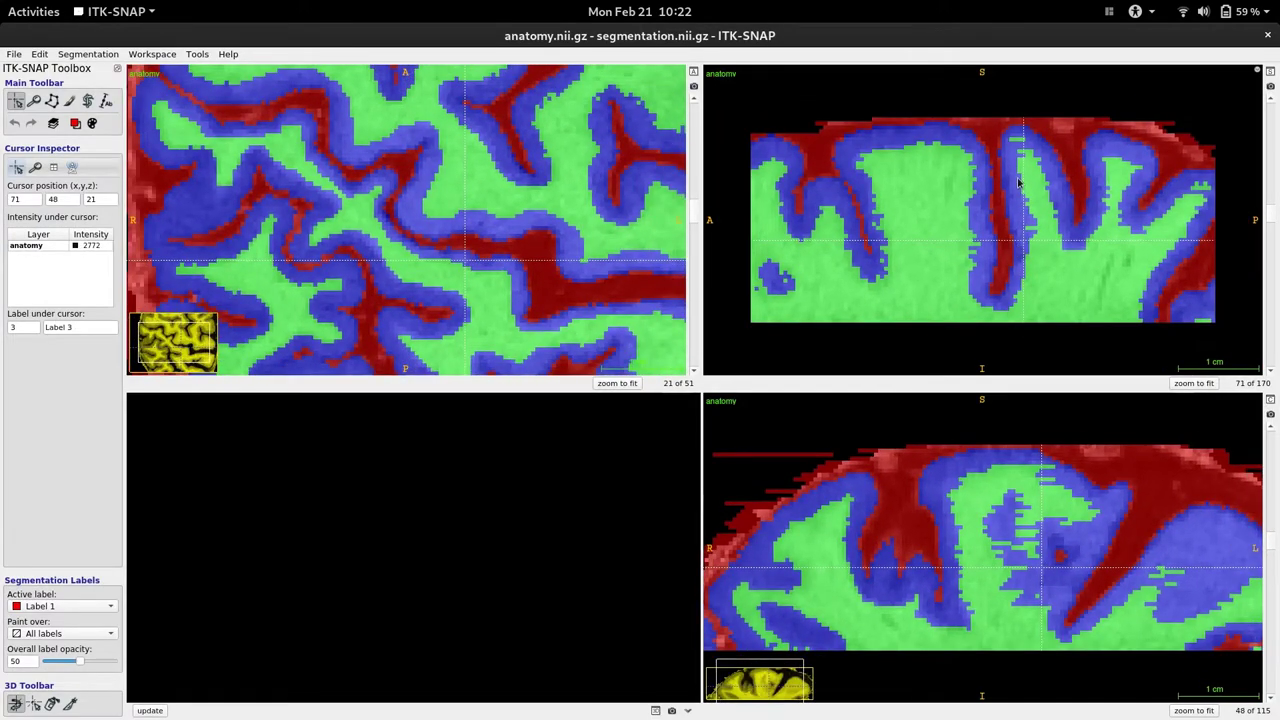
{"action": "left_click_drag", "start_coordinate": [1020, 184], "coordinate": [1027, 273]}
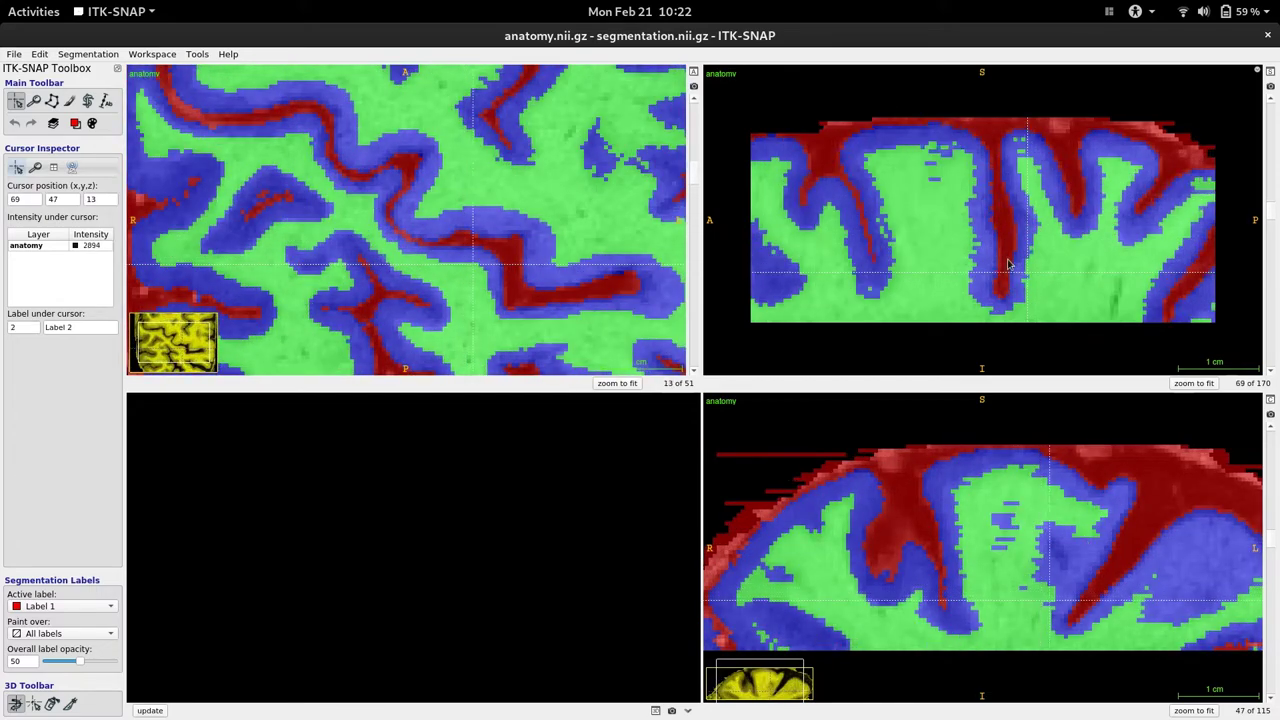
{"action": "scroll", "coordinate": [1008, 265], "scroll_direction": "down", "scroll_amount": 16}
{"action": "scroll", "coordinate": [1008, 265], "scroll_direction": "up", "scroll_amount": 6}
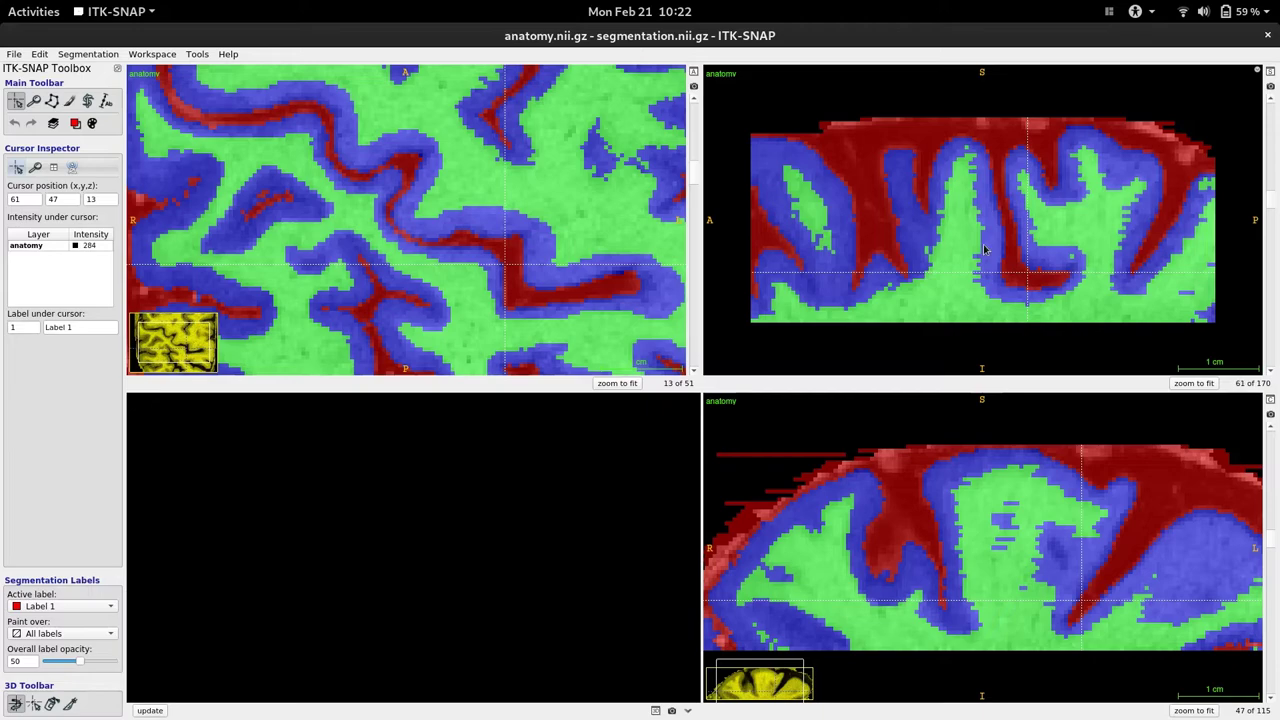
{"action": "left_click", "coordinate": [980, 240]}
{"action": "left_click_drag", "start_coordinate": [980, 240], "coordinate": [980, 285]}
{"action": "scroll", "coordinate": [980, 285], "scroll_direction": "down", "scroll_amount": 2}
{"action": "scroll", "coordinate": [980, 285], "scroll_direction": "up", "scroll_amount": 3}
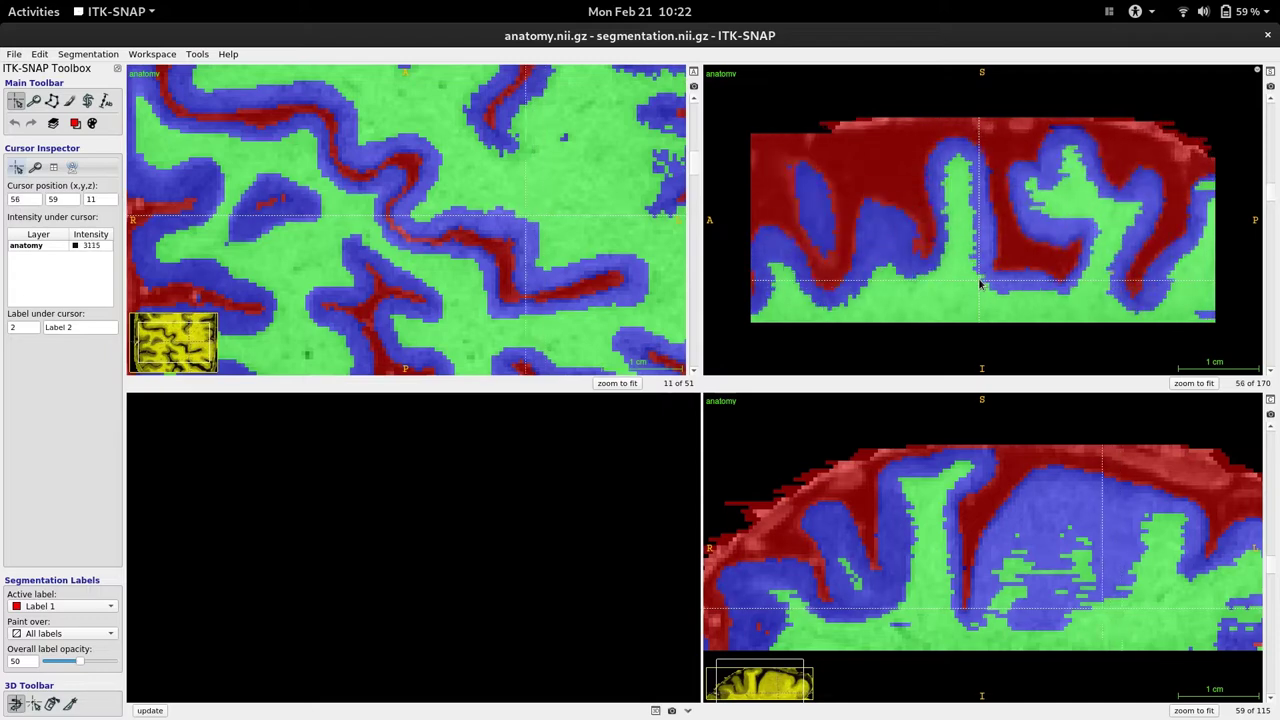
{"action": "scroll", "coordinate": [980, 285], "scroll_direction": "up", "scroll_amount": 2}
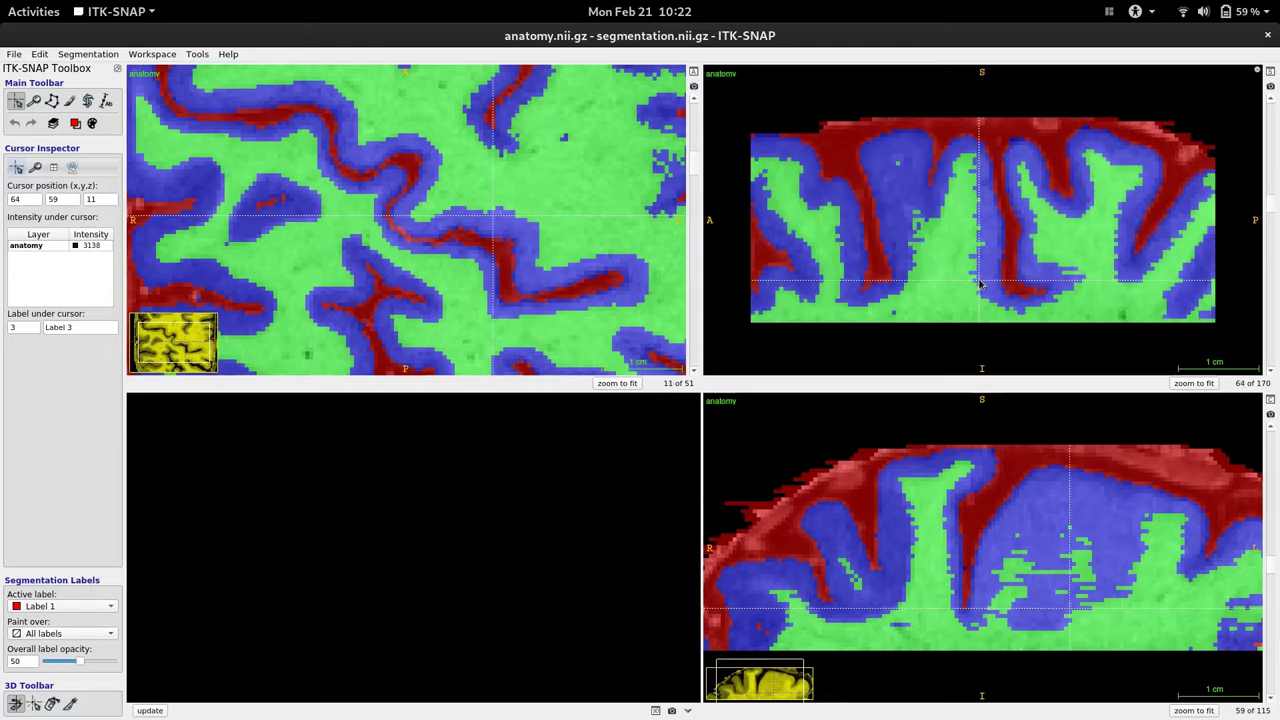
{"action": "scroll", "coordinate": [980, 285], "scroll_direction": "up", "scroll_amount": 3}
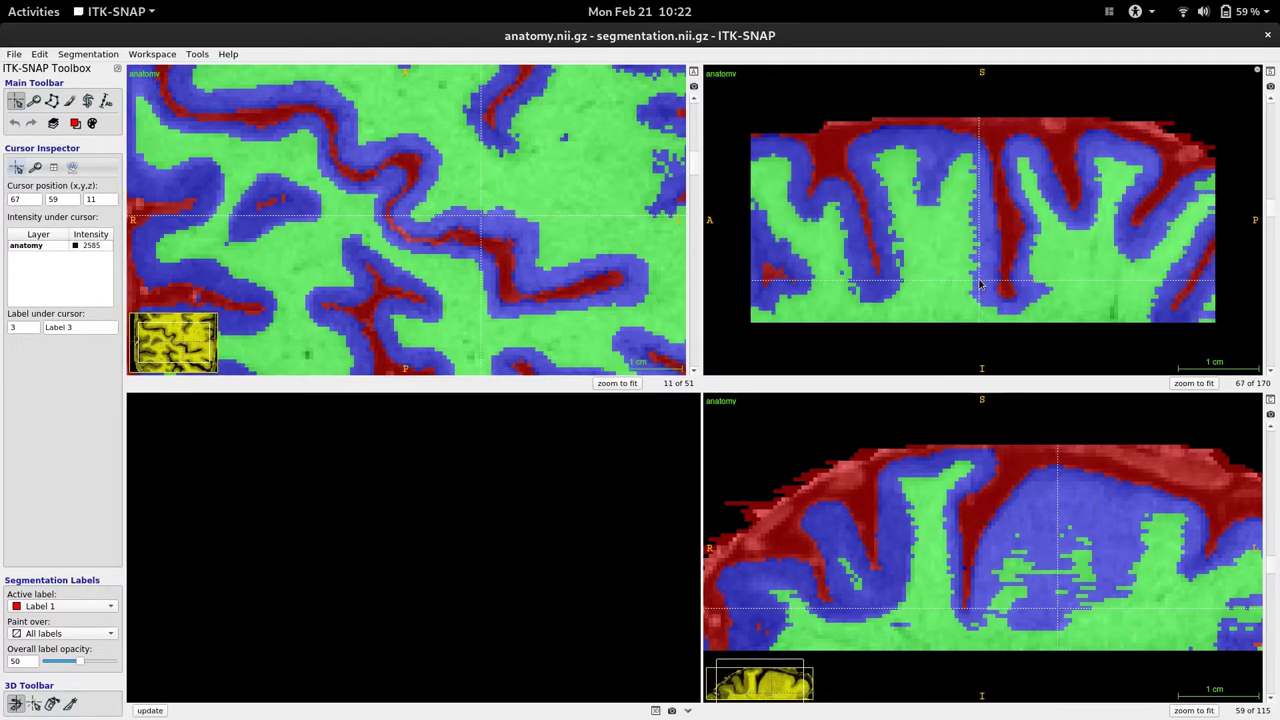
{"action": "scroll", "coordinate": [980, 285], "scroll_direction": "up", "scroll_amount": 4}
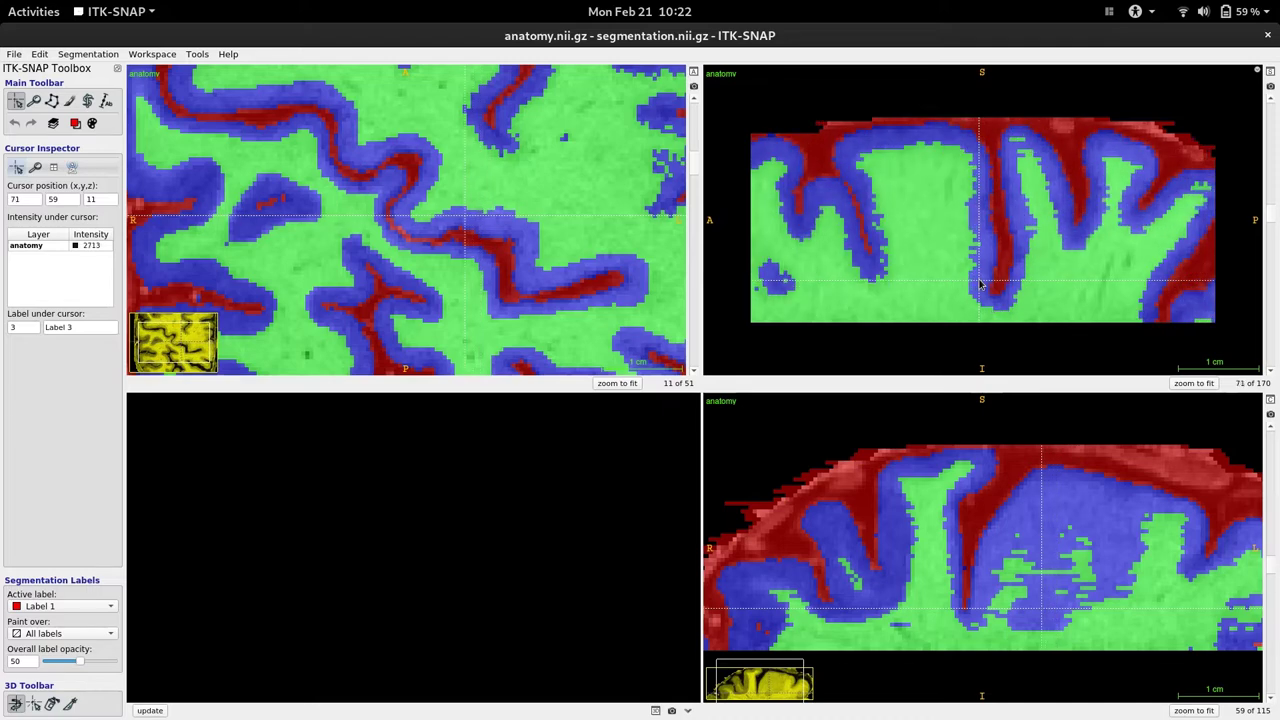
{"action": "scroll", "coordinate": [980, 285], "scroll_direction": "up", "scroll_amount": 1}
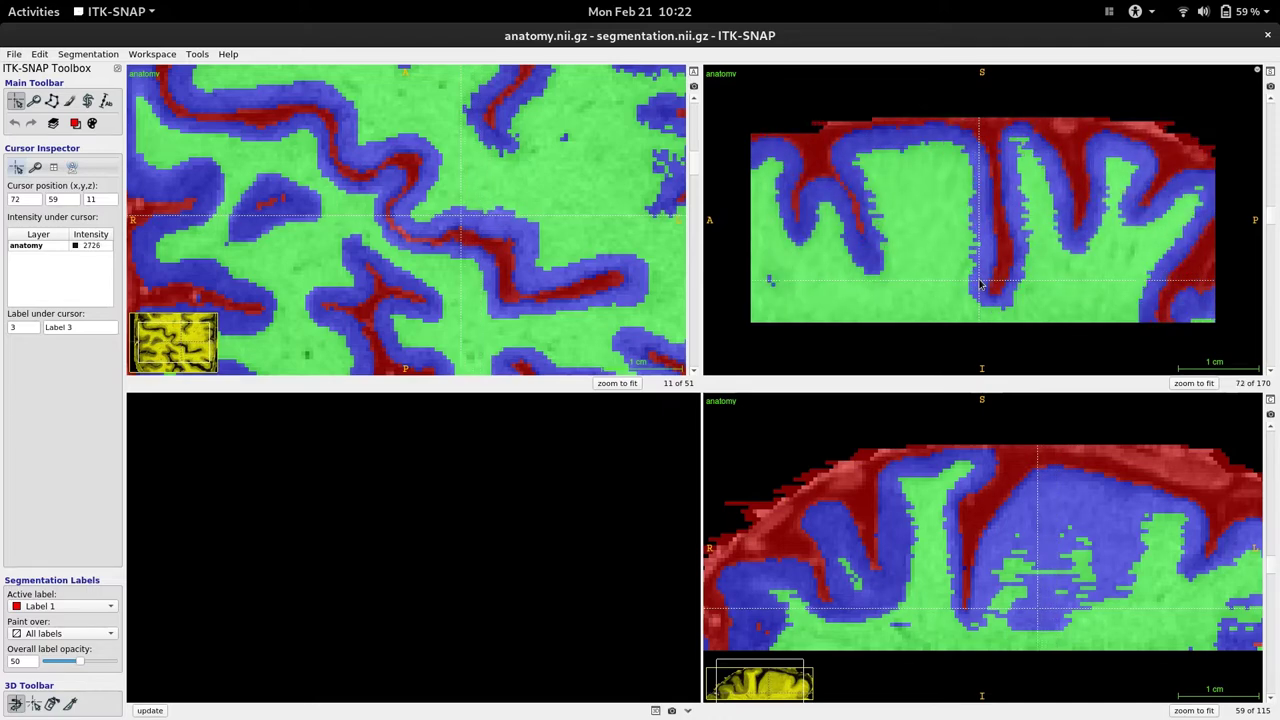
{"action": "scroll", "coordinate": [980, 285], "scroll_direction": "down", "scroll_amount": 7}
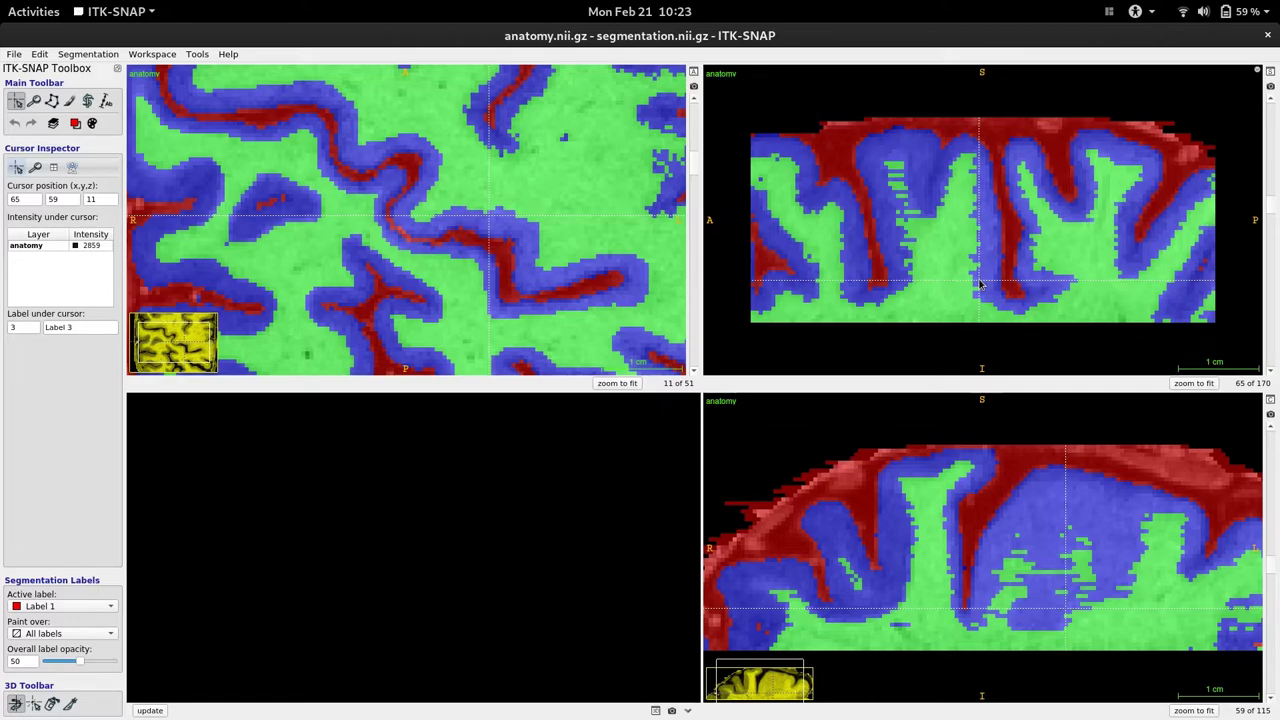
{"action": "scroll", "coordinate": [980, 285], "scroll_direction": "up", "scroll_amount": 2}
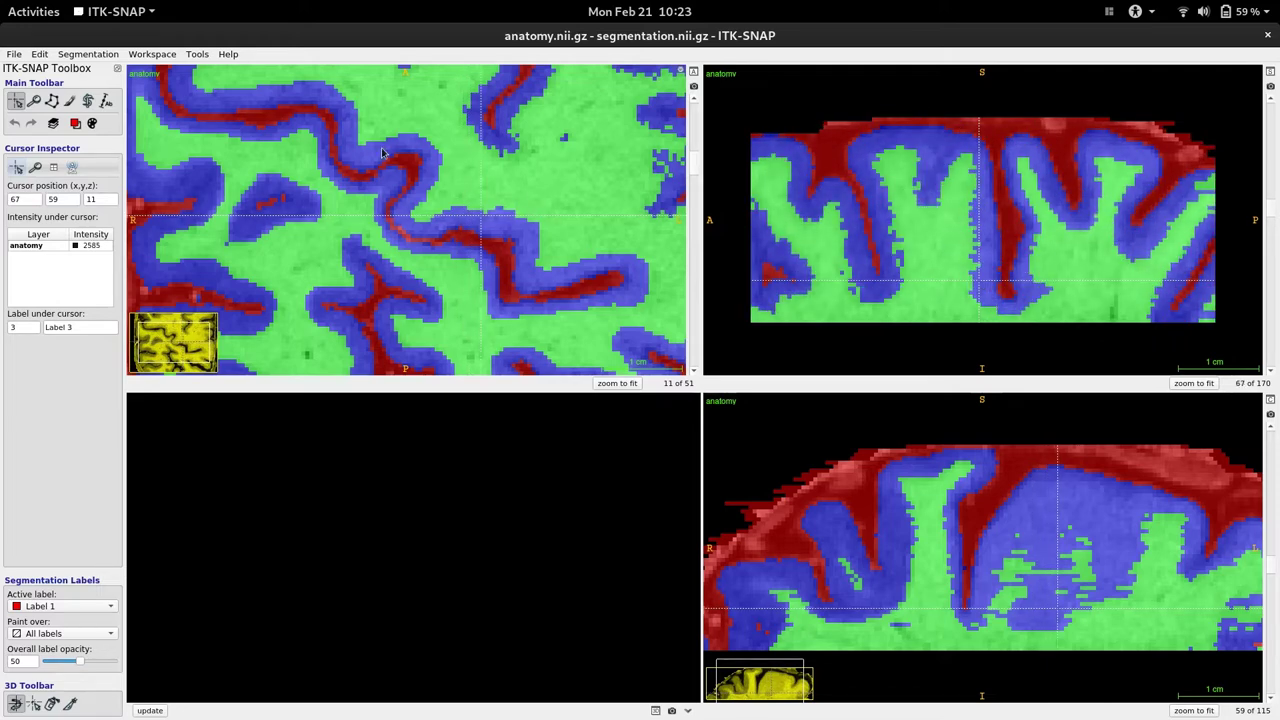
{"action": "left_click", "coordinate": [401, 235]}
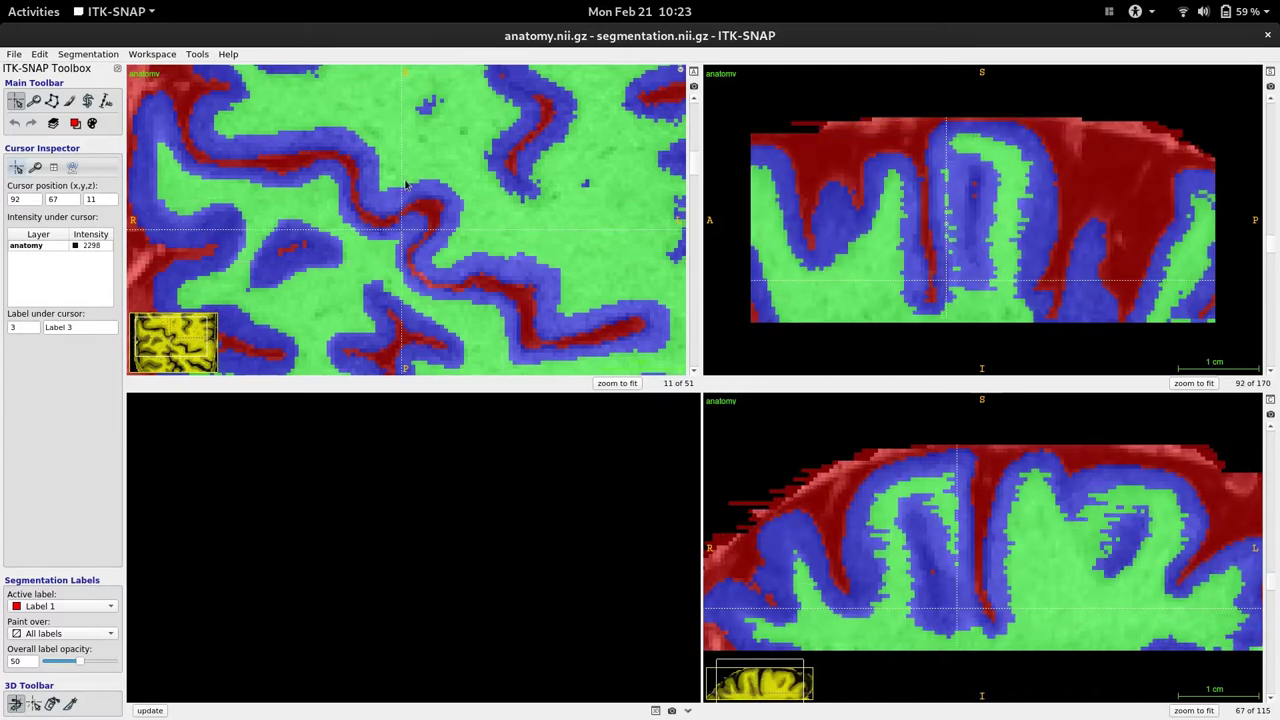
{"action": "scroll", "coordinate": [406, 185], "scroll_direction": "down", "scroll_amount": 2}
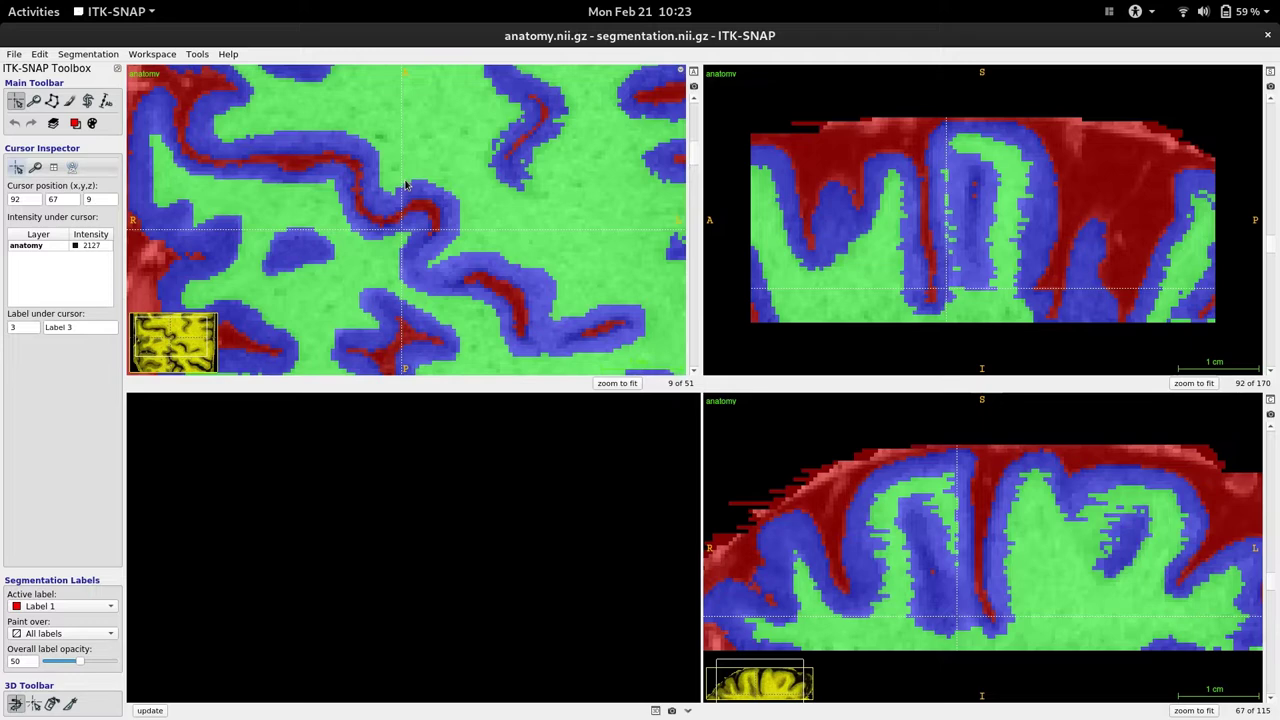
{"action": "key", "text": "Down"}
{"action": "key", "text": "Down"}
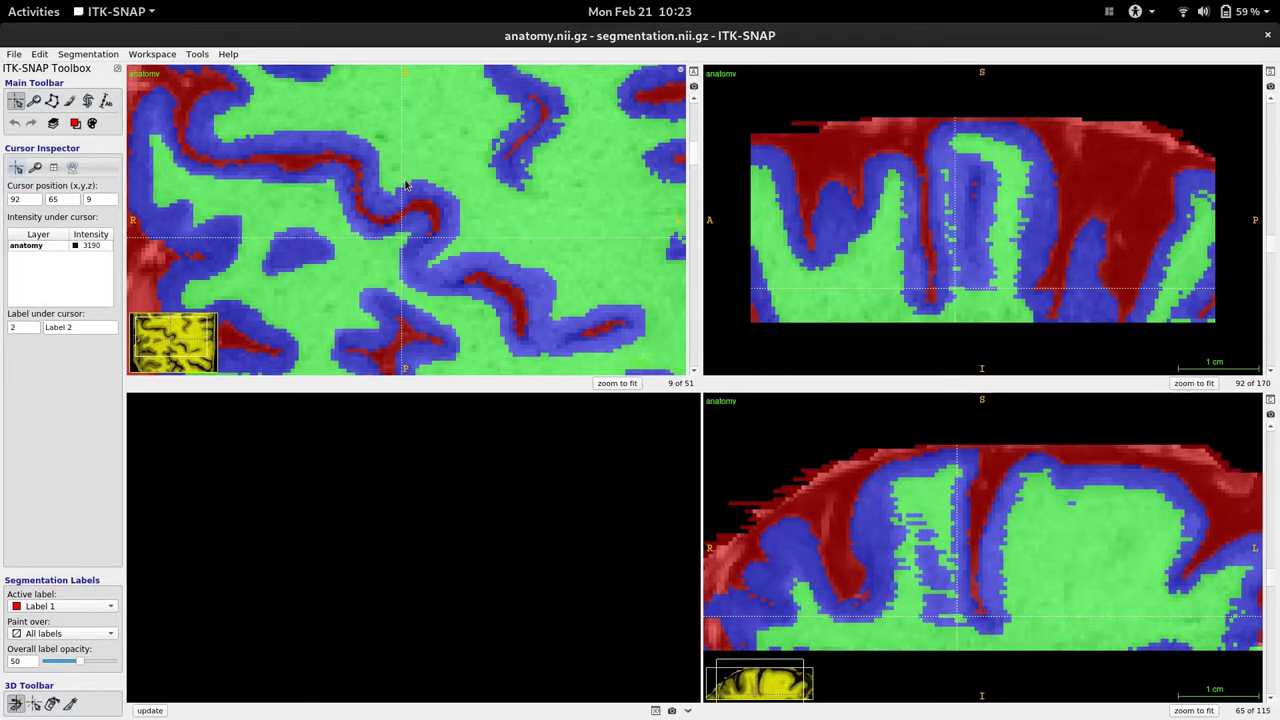
{"action": "scroll", "coordinate": [406, 185], "scroll_direction": "up", "scroll_amount": 5}
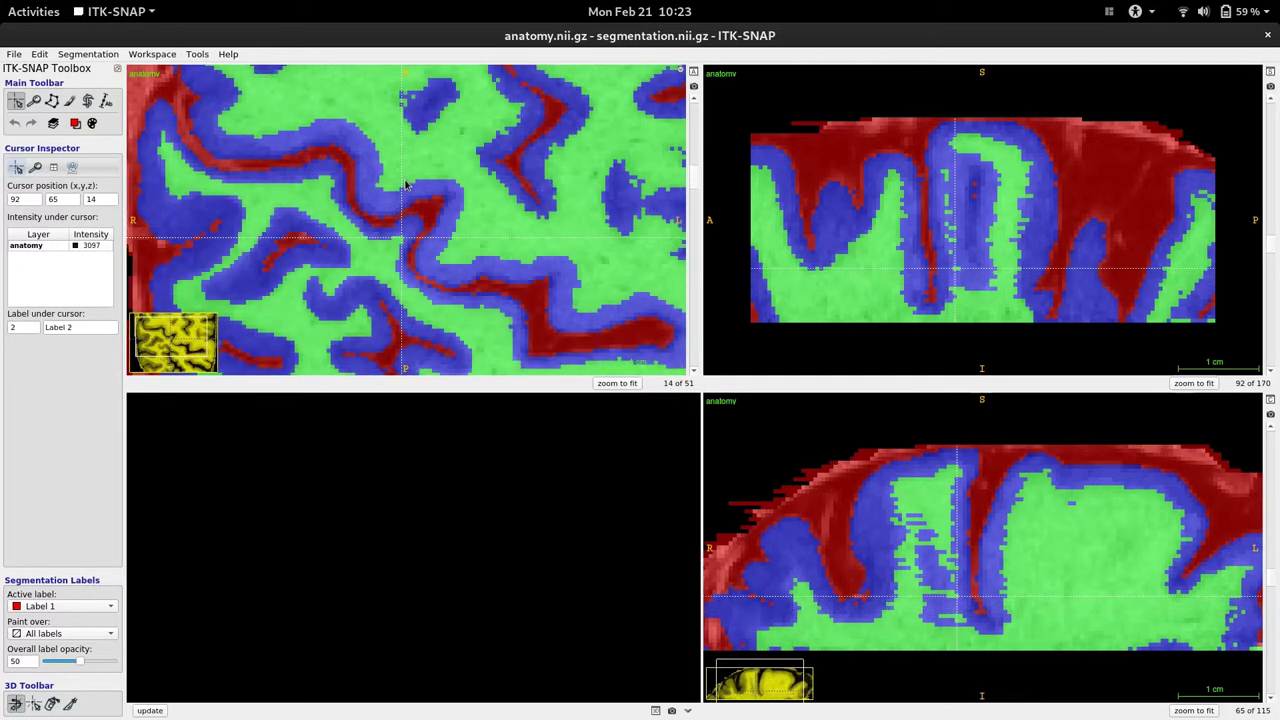
{"action": "scroll", "coordinate": [406, 185], "scroll_direction": "up", "scroll_amount": 1}
{"action": "scroll", "coordinate": [432, 288], "scroll_direction": "up", "scroll_amount": 5}
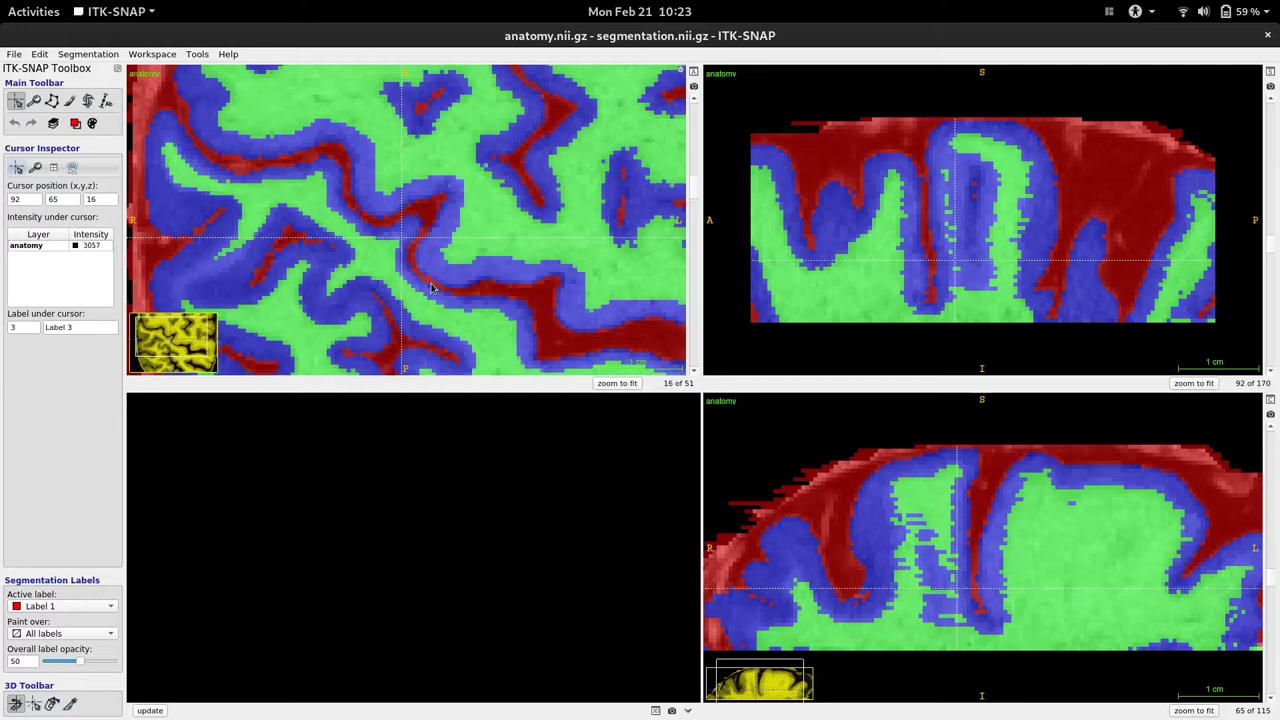
{"action": "scroll", "coordinate": [432, 288], "scroll_direction": "up", "scroll_amount": 2}
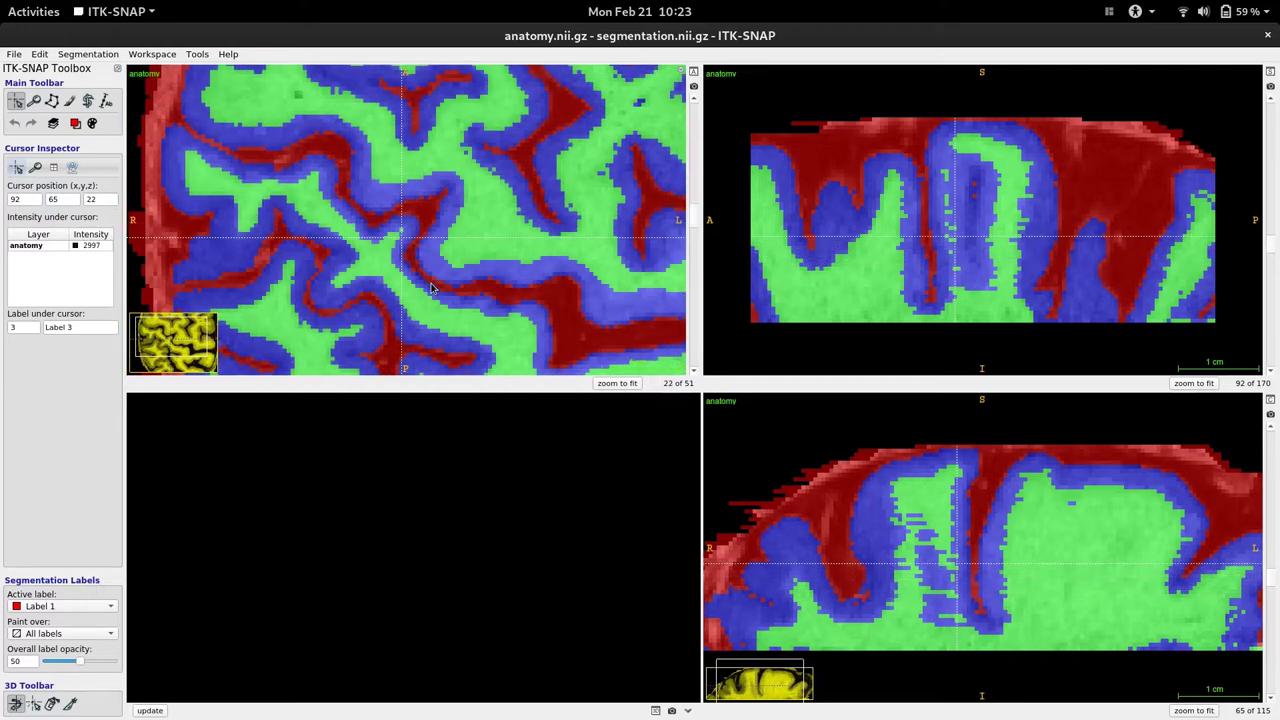
{"action": "scroll", "coordinate": [432, 288], "scroll_direction": "up", "scroll_amount": 1}
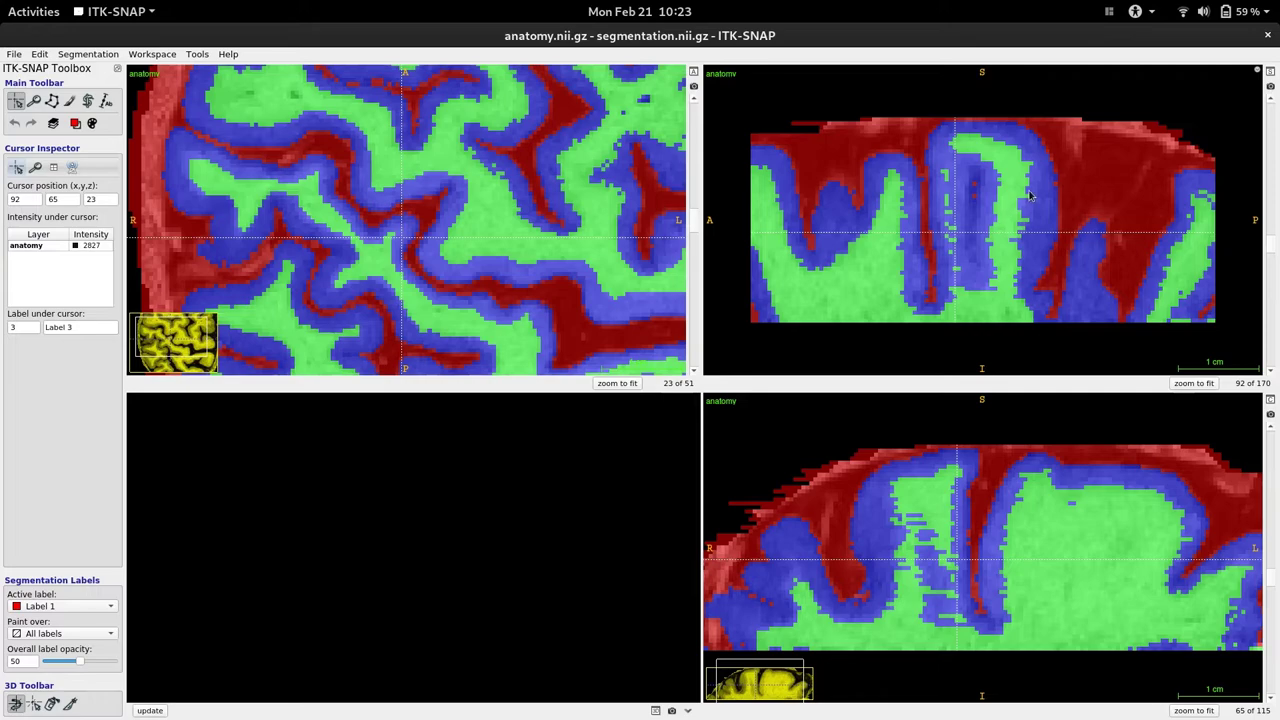
Switch to segmentation_polish.py in Atom and scroll through the script's settings.
{"action": "double_click", "coordinate": [900, 36]}
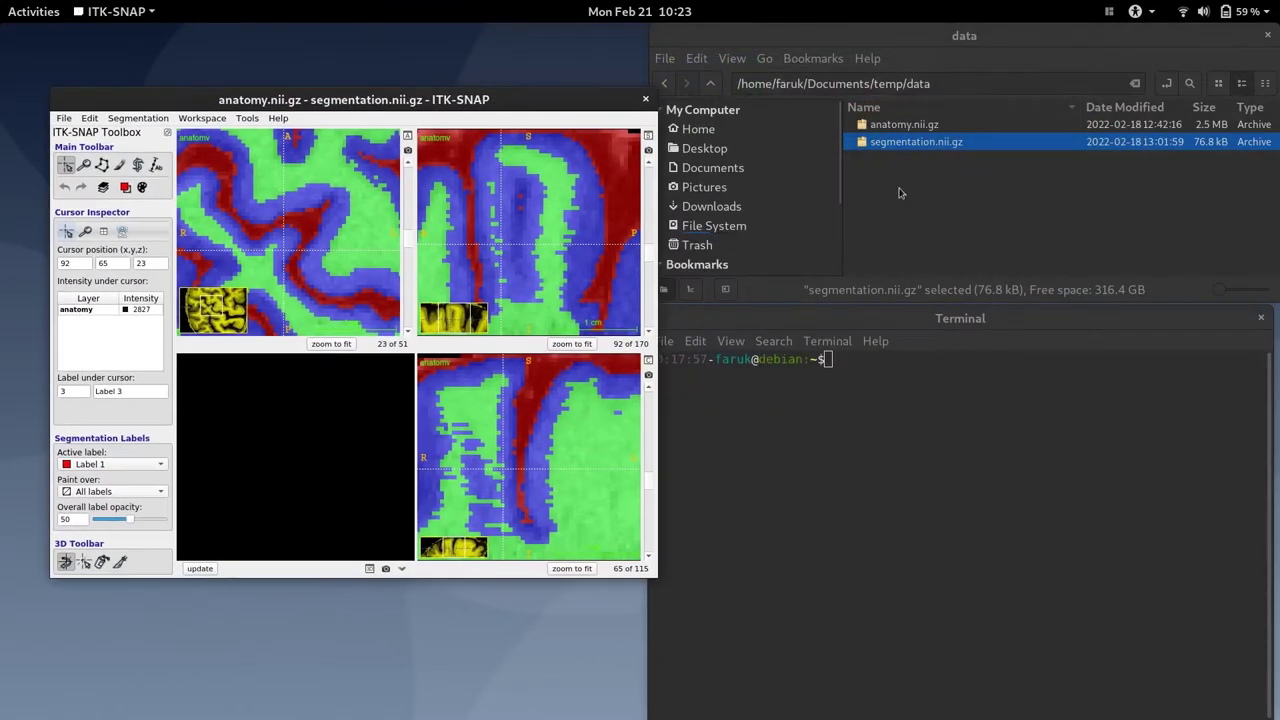
{"action": "left_click", "coordinate": [913, 205]}
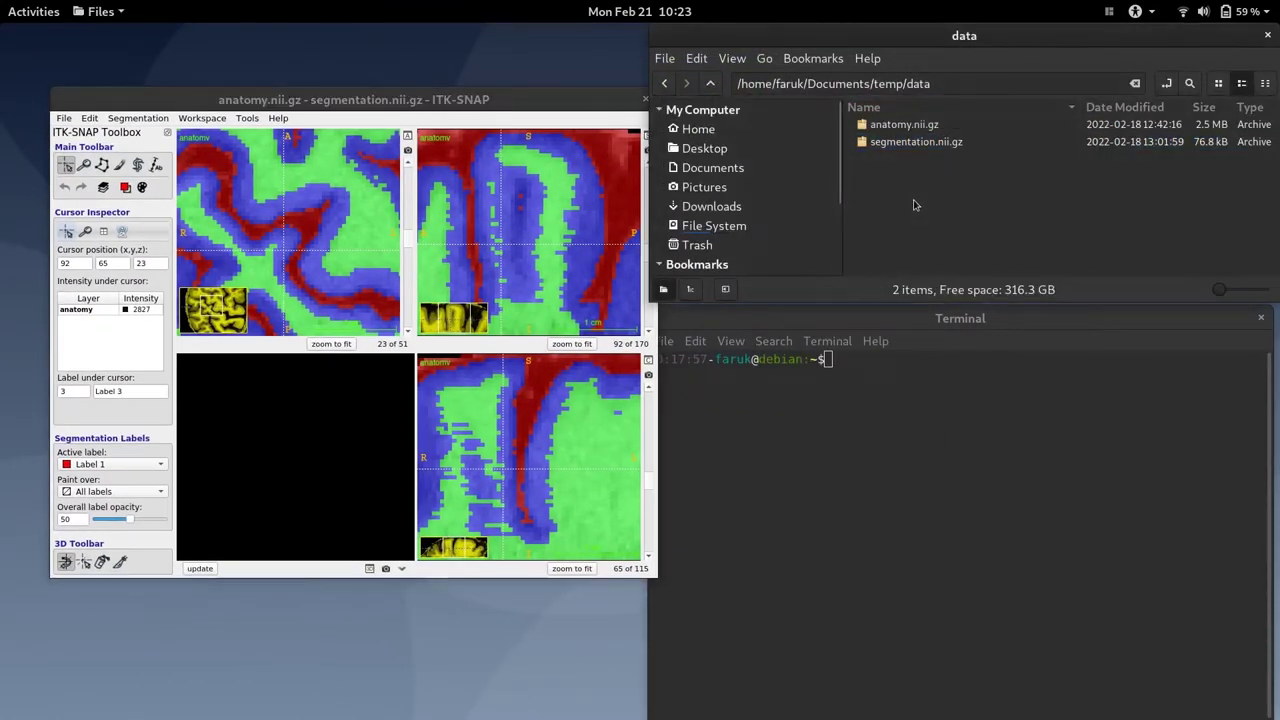
{"action": "key", "text": "alt+Tab"}
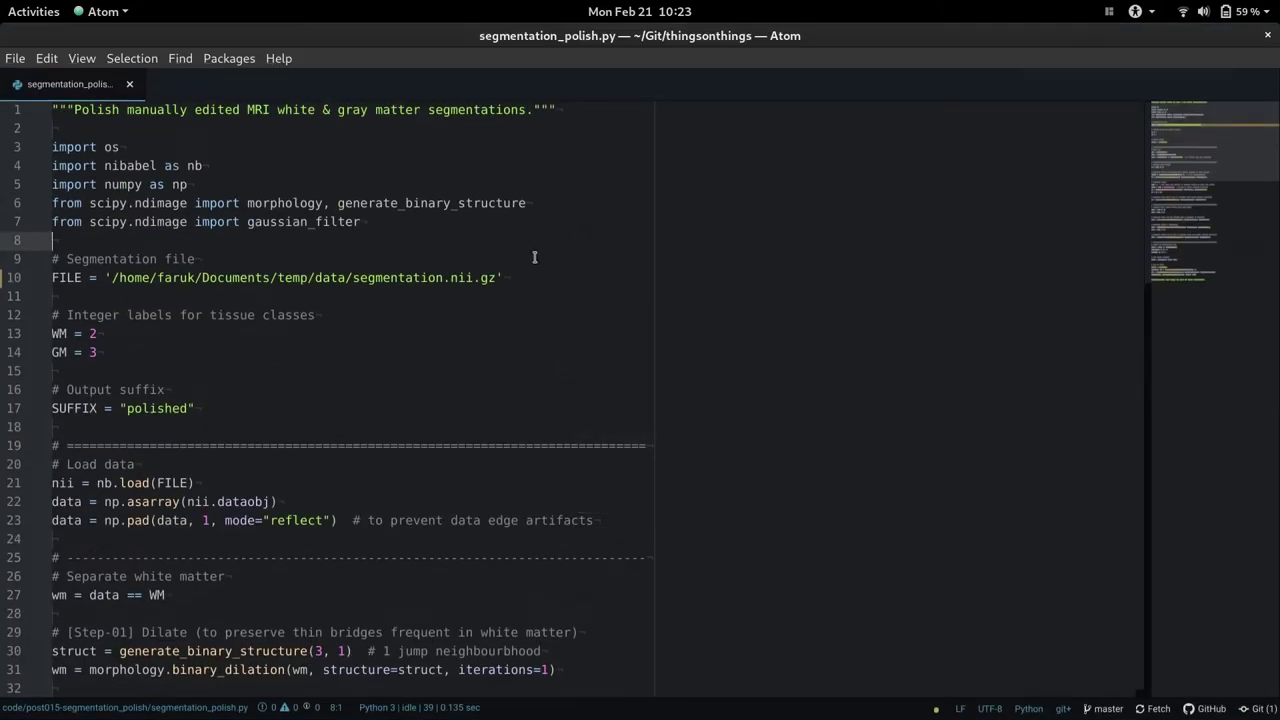
{"action": "left_click", "coordinate": [296, 265]}
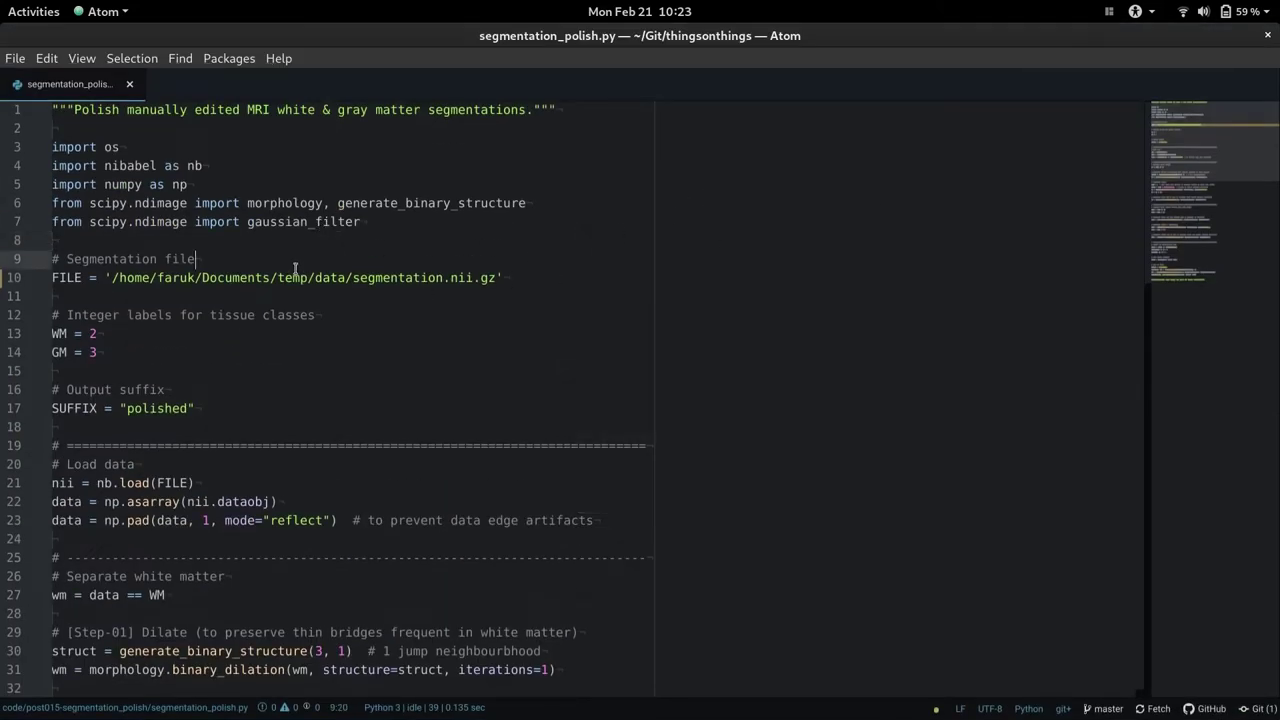
{"action": "scroll", "coordinate": [296, 268], "scroll_direction": "down", "scroll_amount": 15}
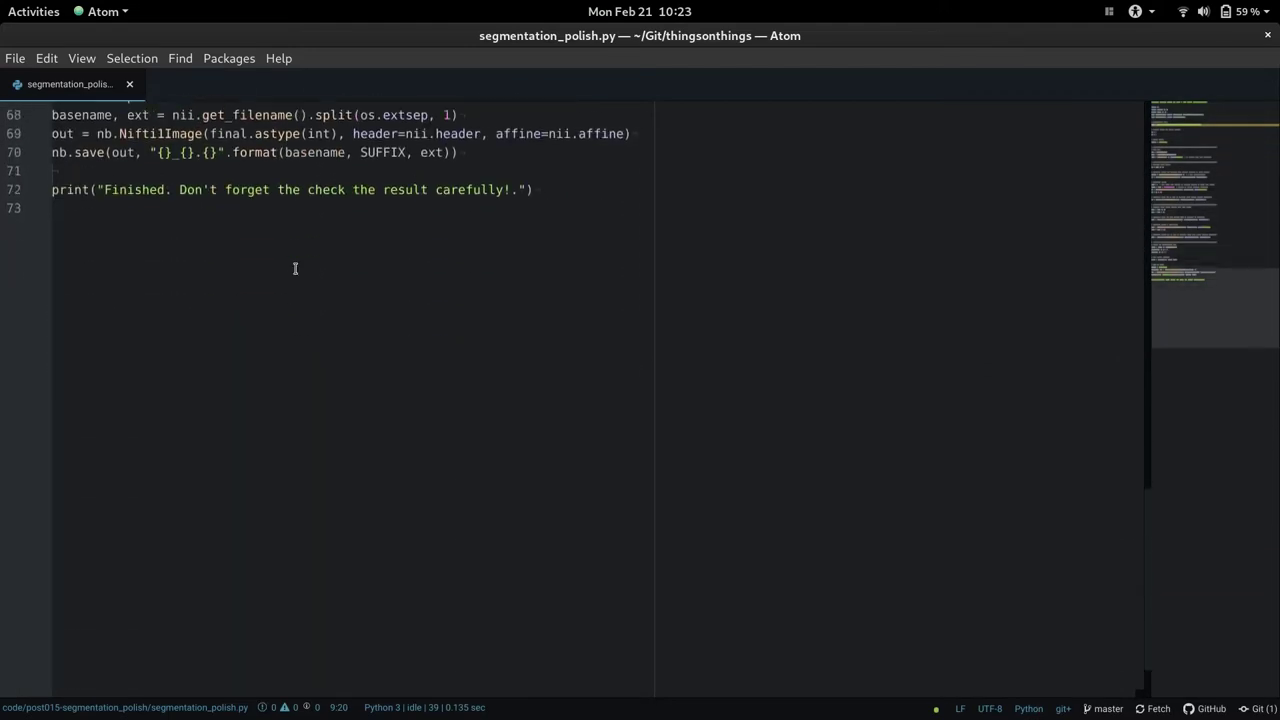
{"action": "scroll", "coordinate": [296, 268], "scroll_direction": "up", "scroll_amount": 8}
{"action": "scroll", "coordinate": [296, 270], "scroll_direction": "up", "scroll_amount": 10}
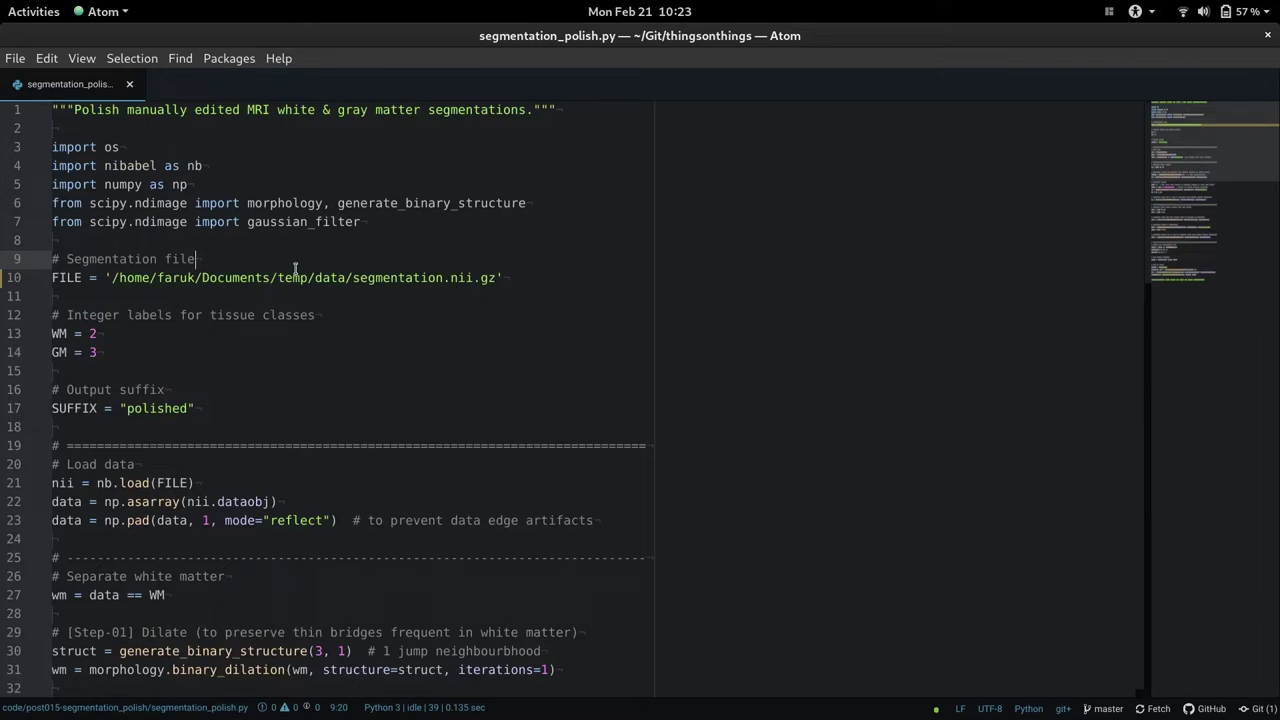
{"action": "scroll", "coordinate": [296, 268], "scroll_direction": "down", "scroll_amount": 1}
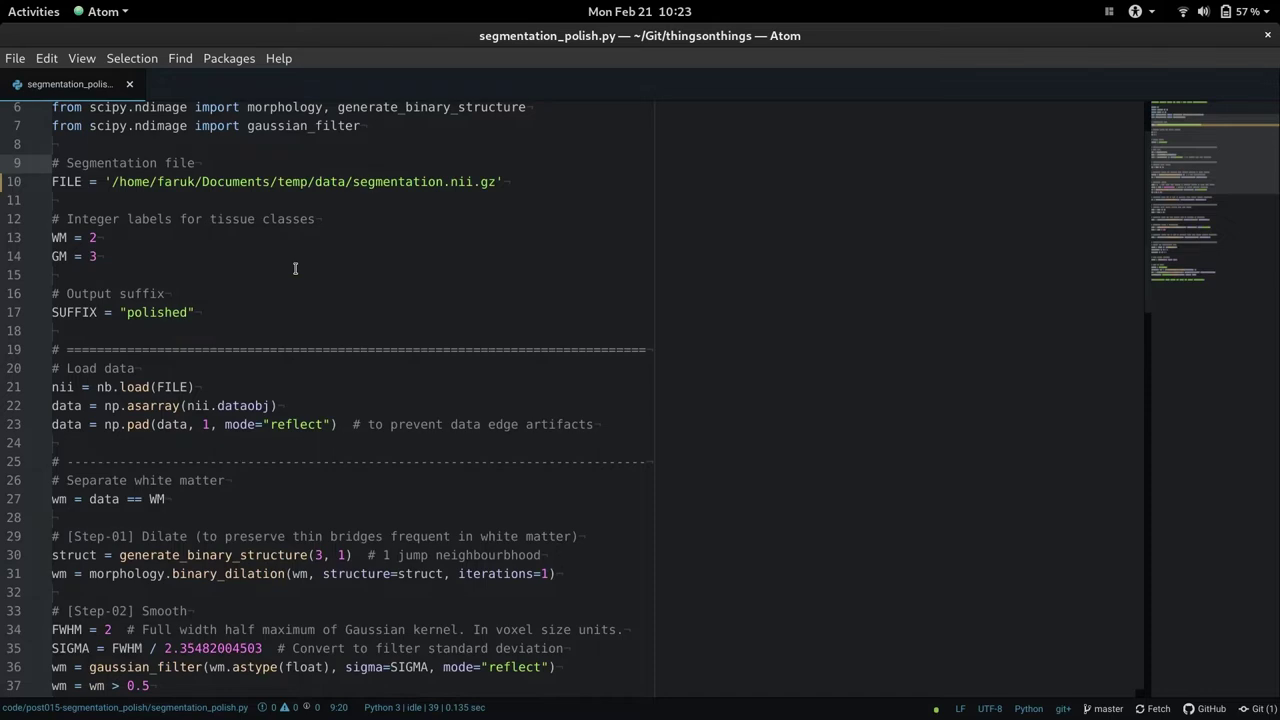
{"action": "scroll", "coordinate": [295, 268], "scroll_direction": "up", "scroll_amount": 1}
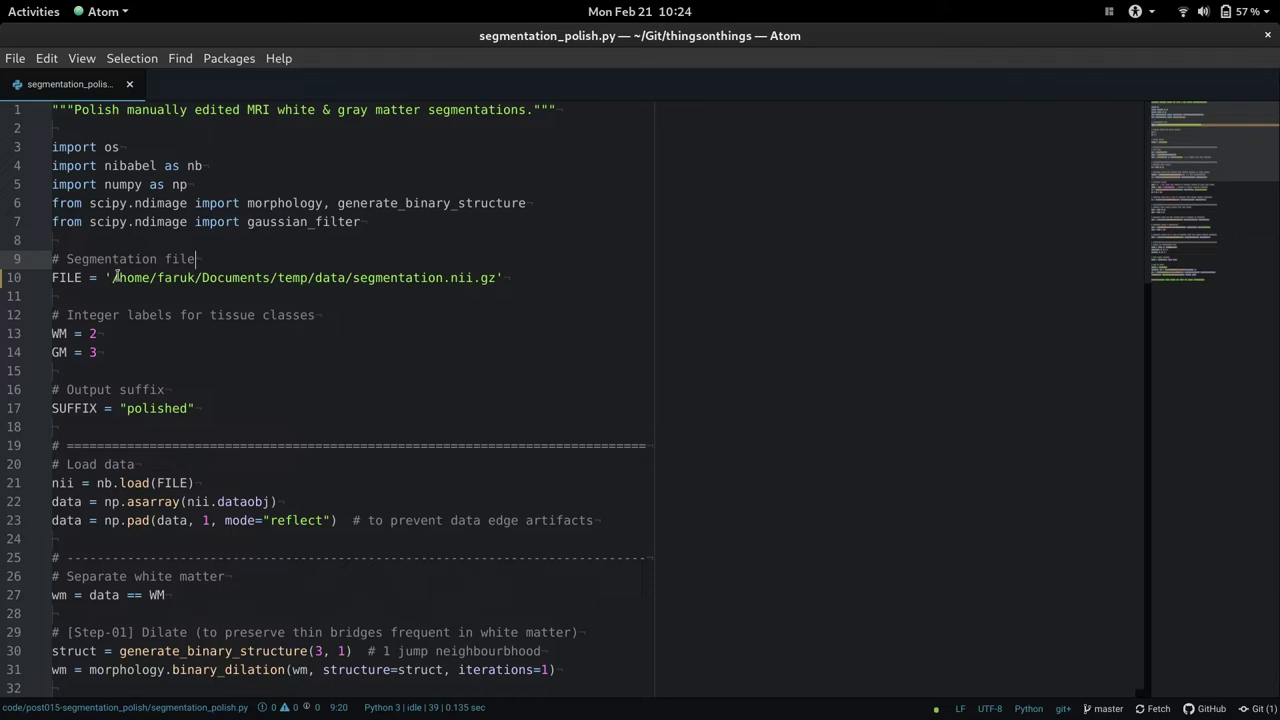
Highlight the segmentation.nii.gz input path on line 10, then check the end of the script.
{"action": "left_click_drag", "start_coordinate": [113, 277], "coordinate": [497, 281]}
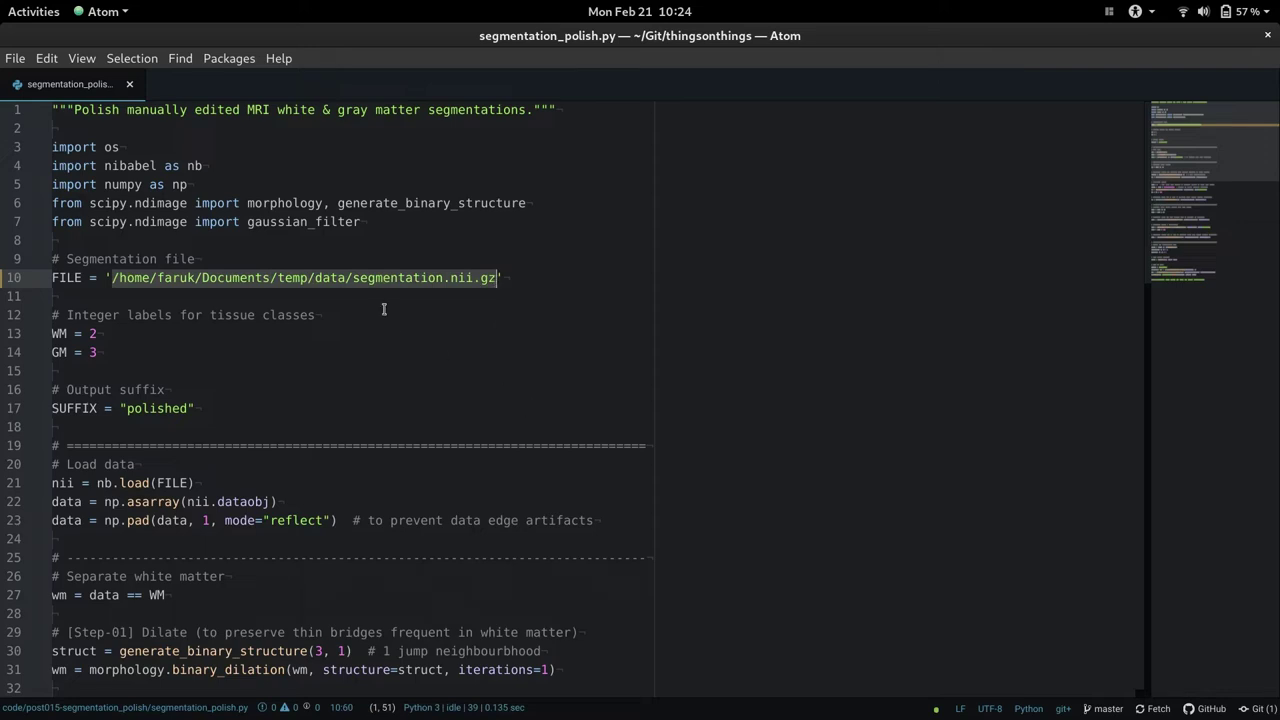
{"action": "left_click", "coordinate": [357, 332]}
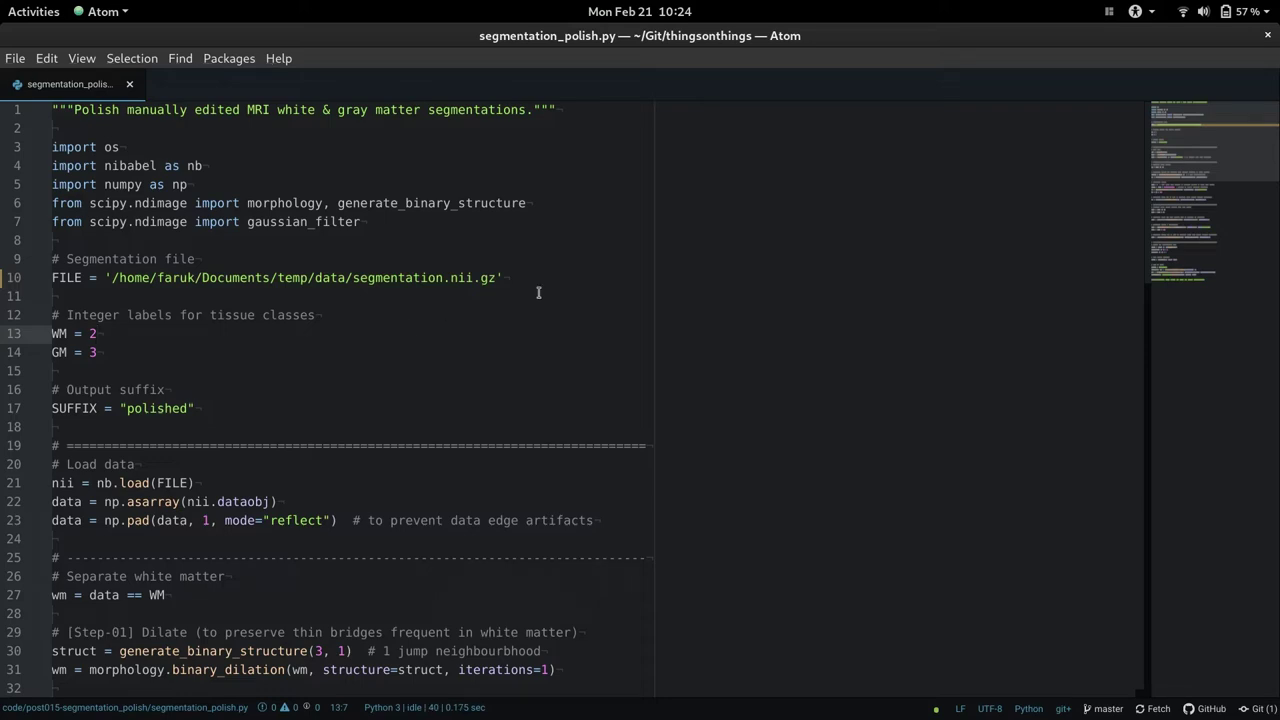
{"action": "scroll", "coordinate": [538, 292], "scroll_direction": "down", "scroll_amount": 19}
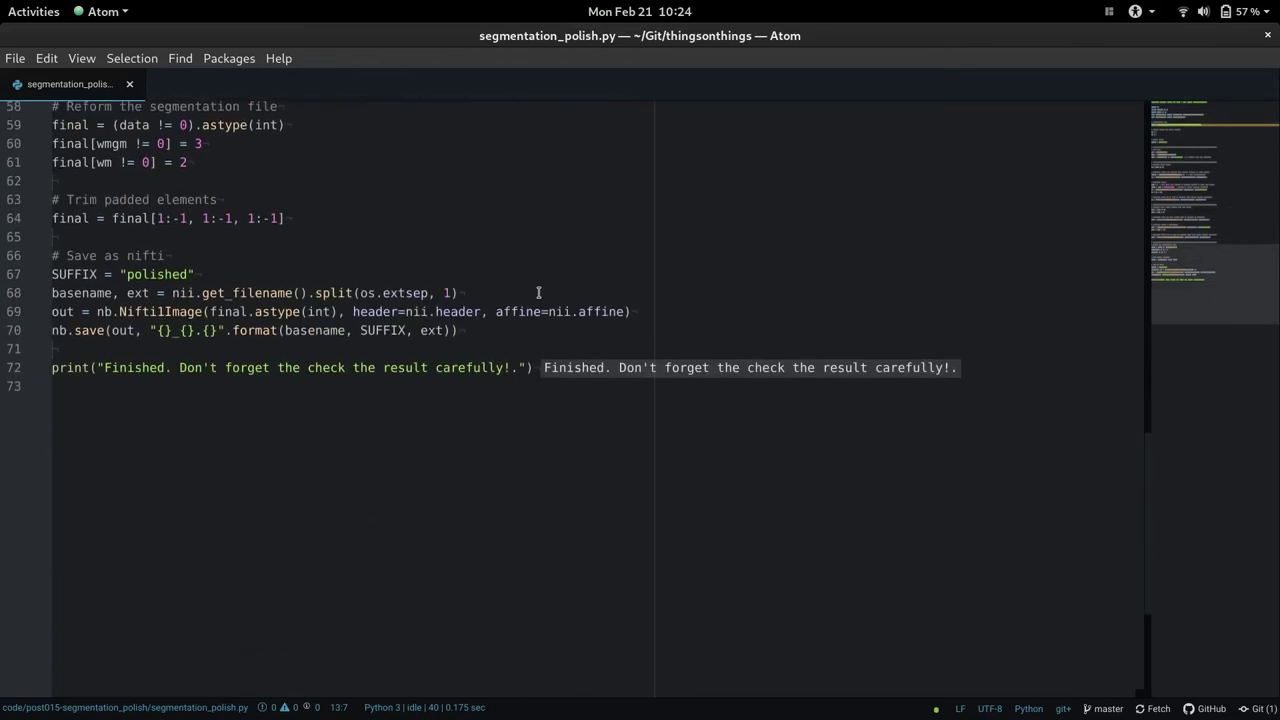
{"action": "scroll", "coordinate": [538, 292], "scroll_direction": "up", "scroll_amount": 3}
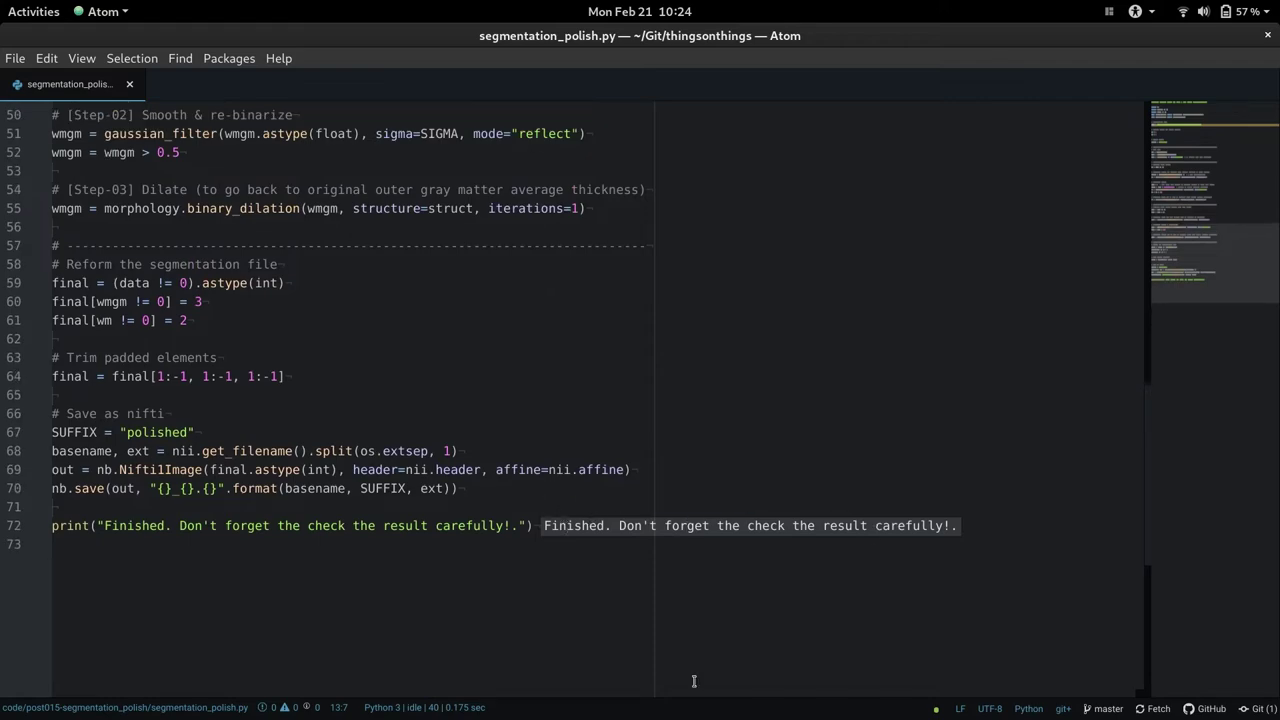
Load segmentation_polished.nii.gz as the label map and segmentation.nii.gz as an additional image layer.
{"action": "key", "text": "ctrl+alt+Down"}
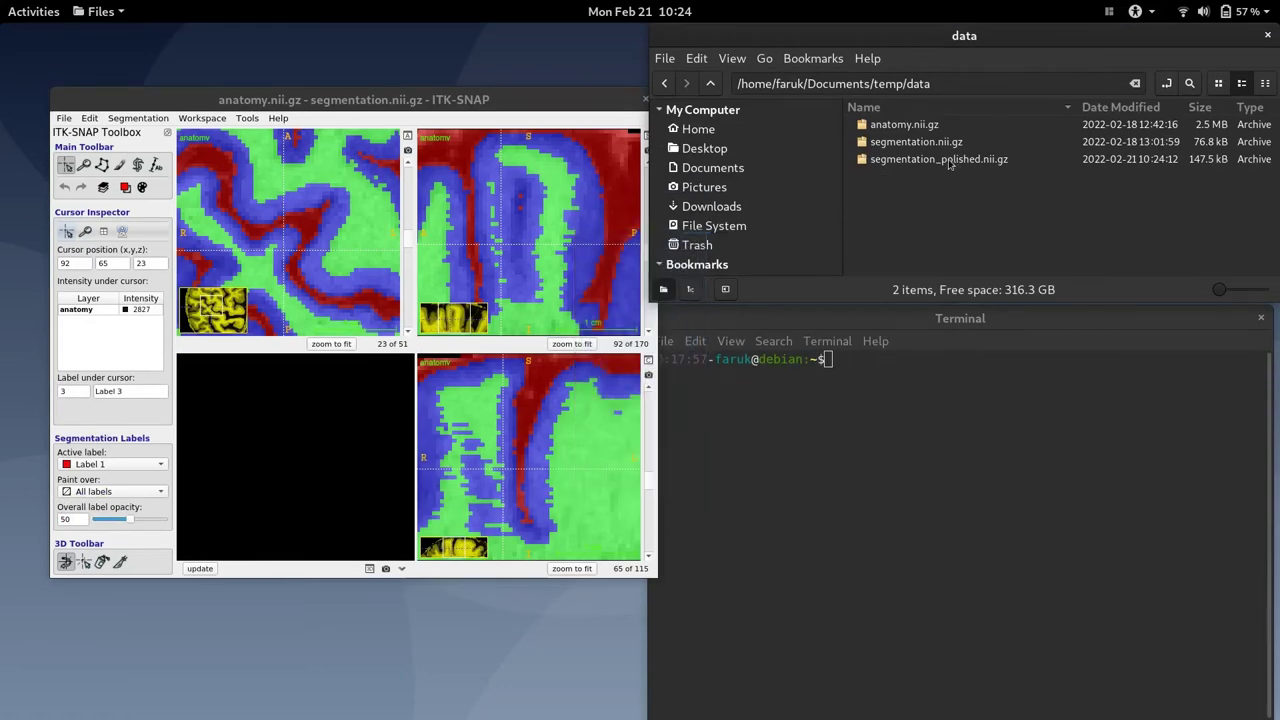
{"action": "left_click", "coordinate": [950, 162]}
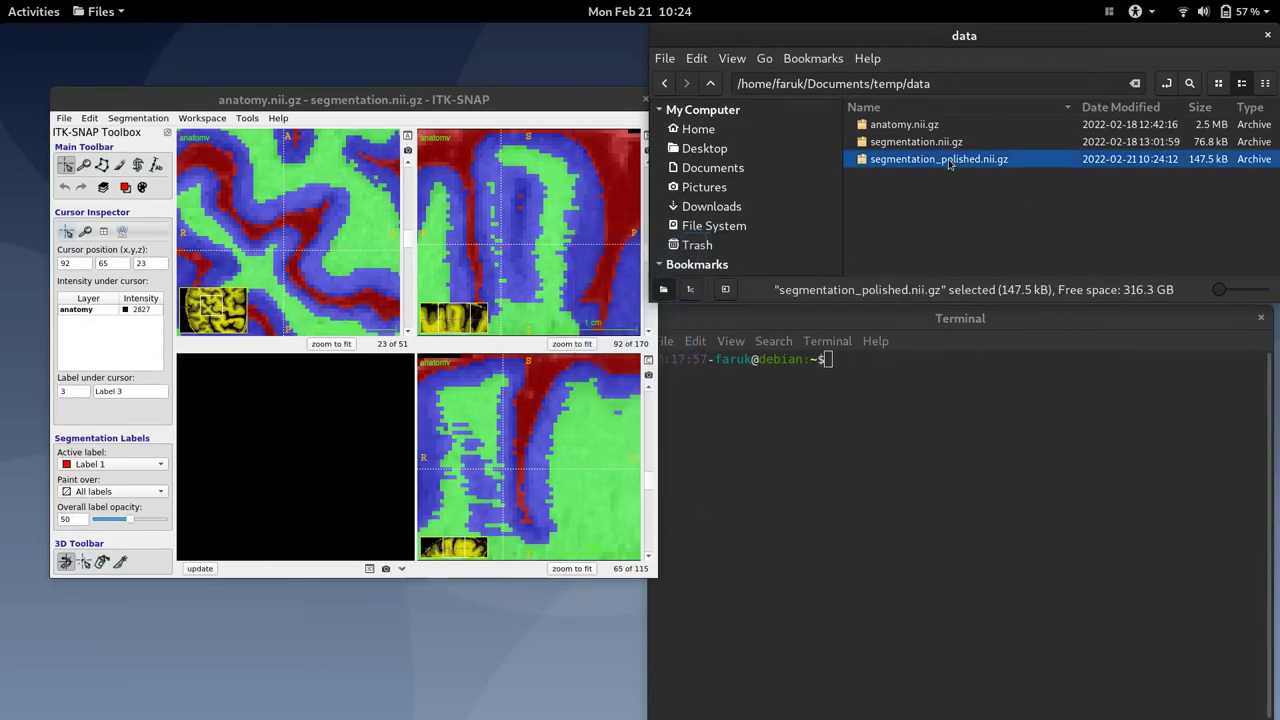
{"action": "left_click_drag", "start_coordinate": [465, 234], "coordinate": [465, 236]}
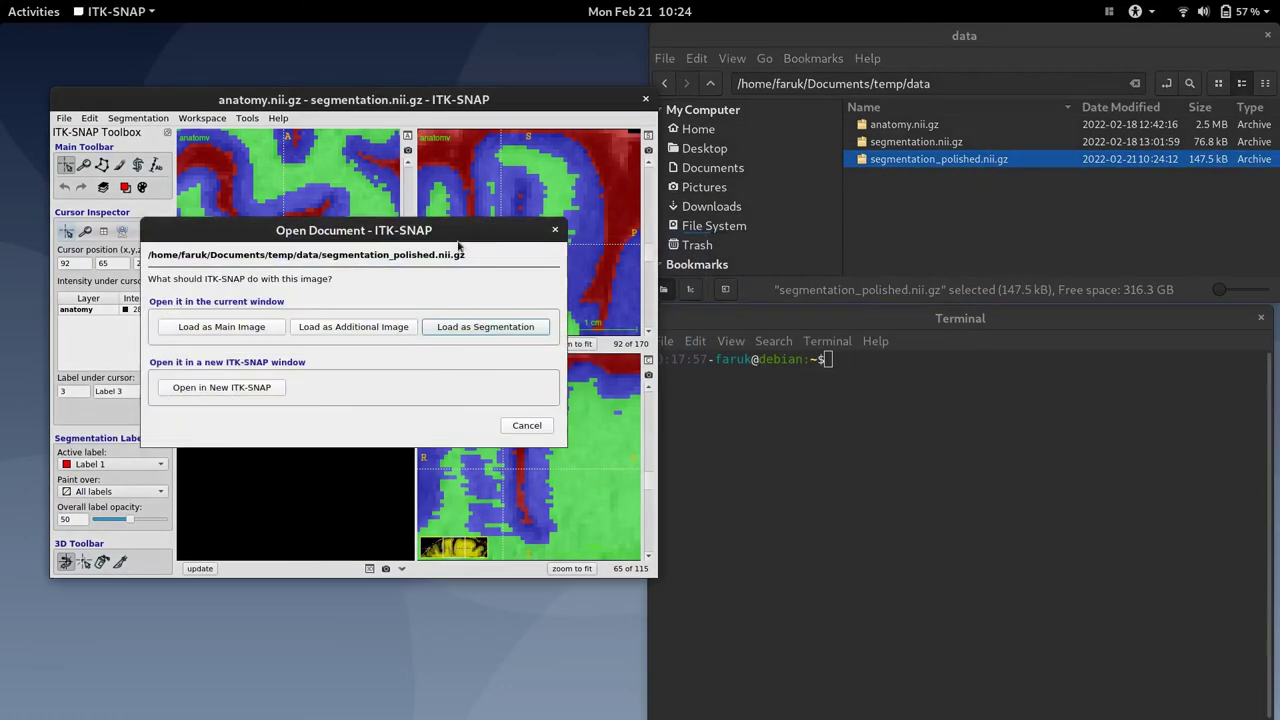
{"action": "left_click", "coordinate": [485, 327]}
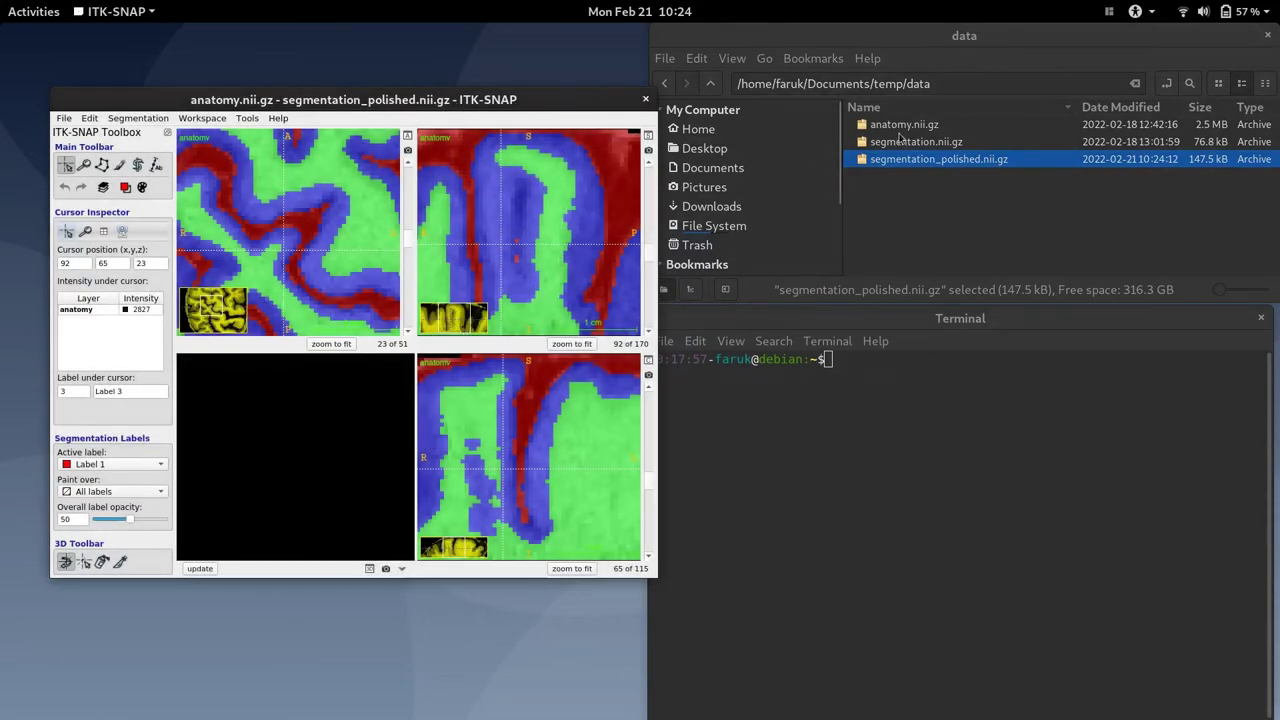
{"action": "left_click_drag", "start_coordinate": [903, 142], "coordinate": [557, 198]}
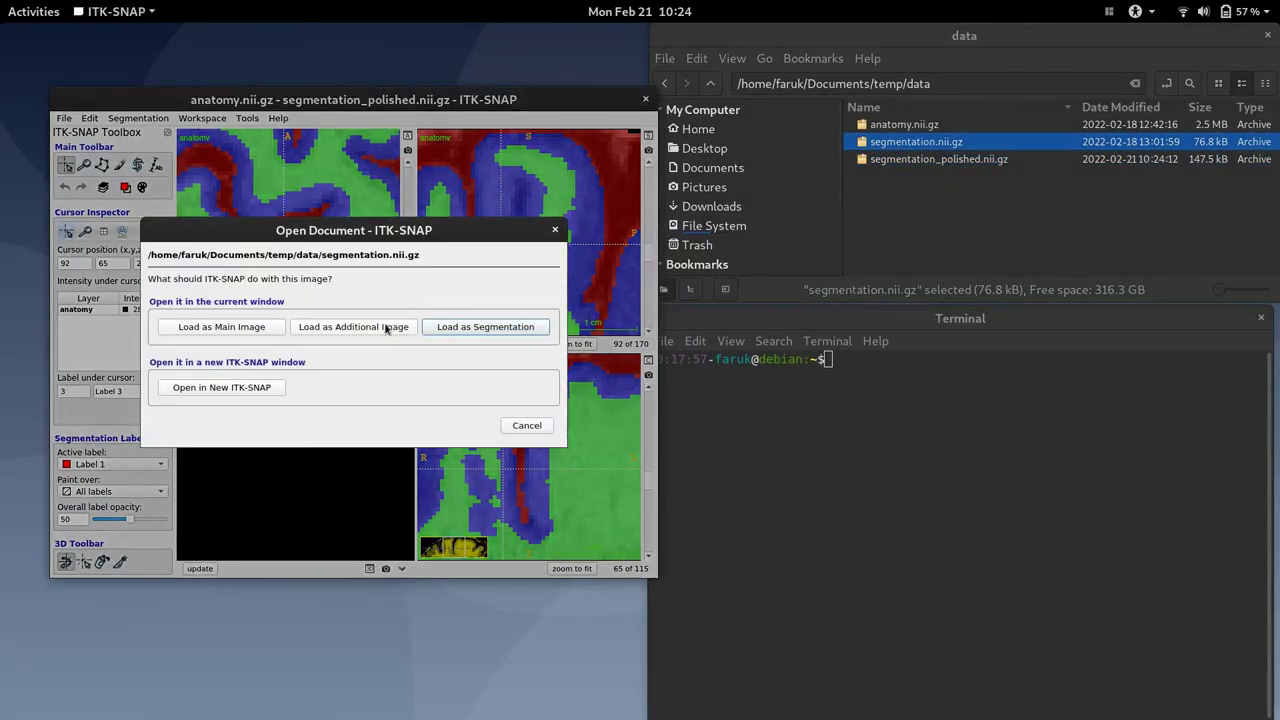
{"action": "left_click", "coordinate": [349, 326]}
Maximize ITK-SNAP and scroll through the axial and coronal slices of the polished labels.
{"action": "double_click", "coordinate": [430, 100]}
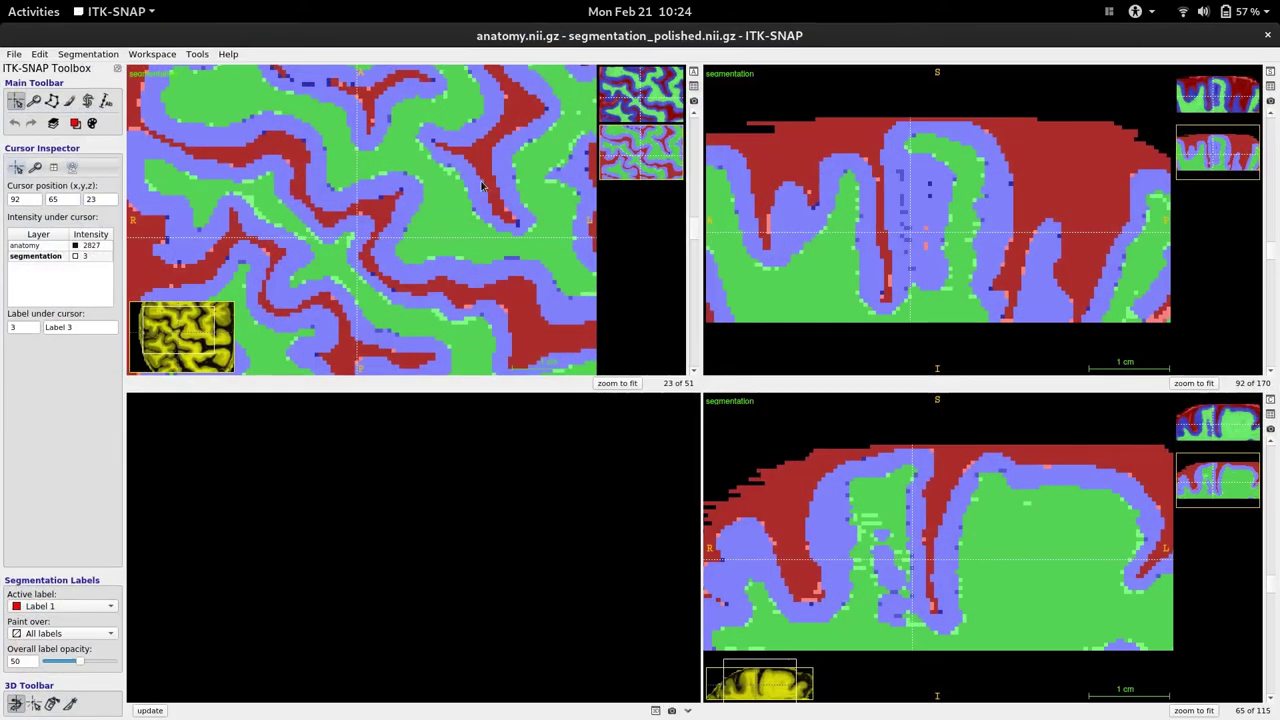
{"action": "key", "text": "s"}
{"action": "key", "text": "s"}
{"action": "scroll", "coordinate": [472, 175], "scroll_direction": "down", "scroll_amount": 9}
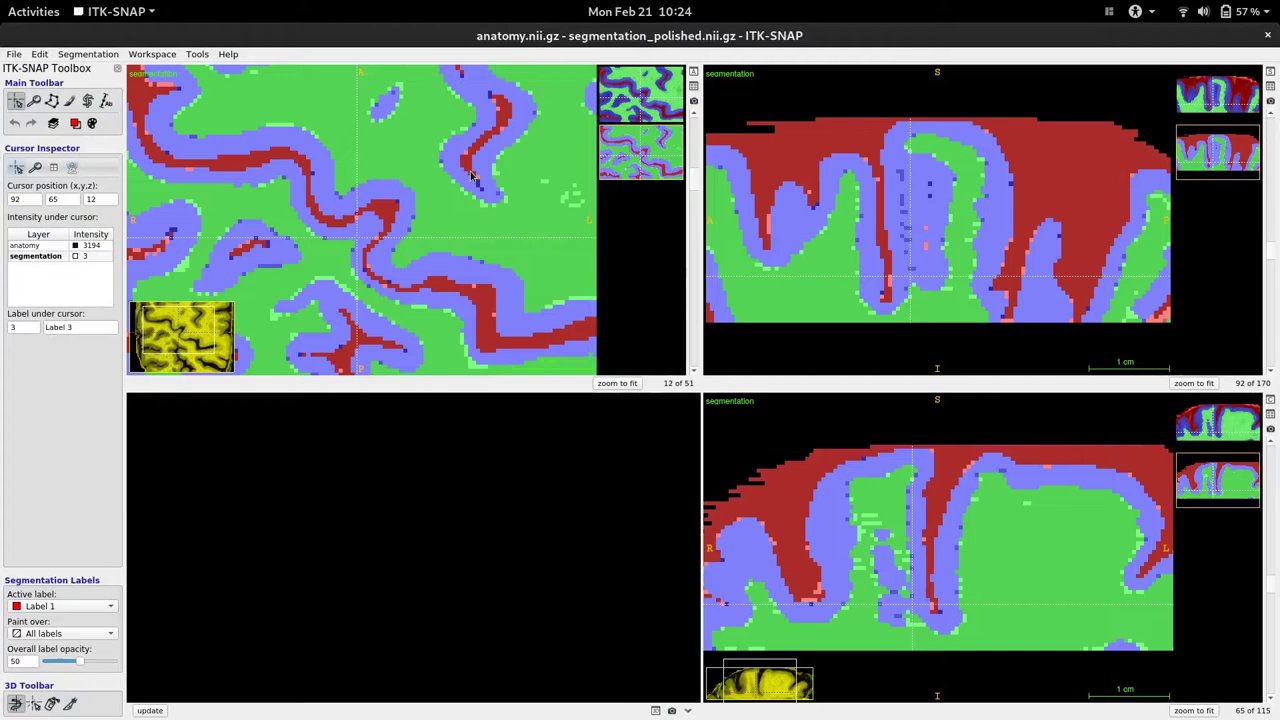
{"action": "scroll", "coordinate": [472, 175], "scroll_direction": "up", "scroll_amount": 14}
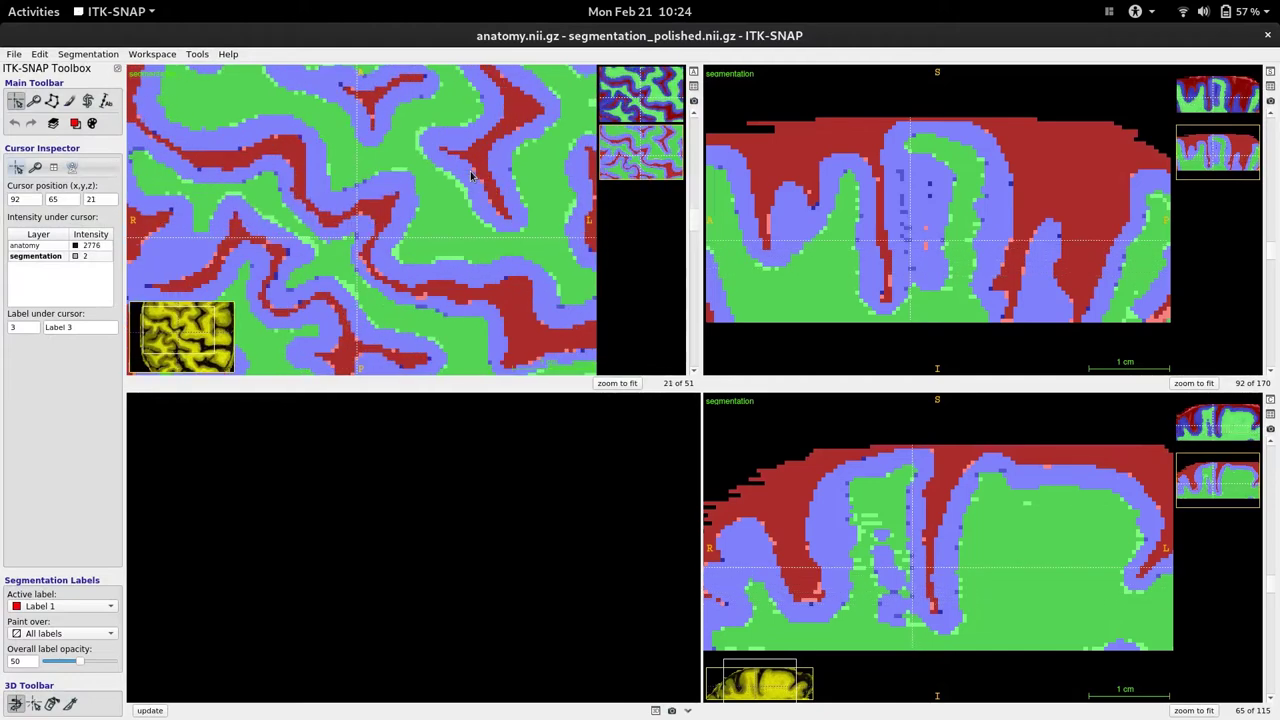
{"action": "scroll", "coordinate": [472, 175], "scroll_direction": "down", "scroll_amount": 3}
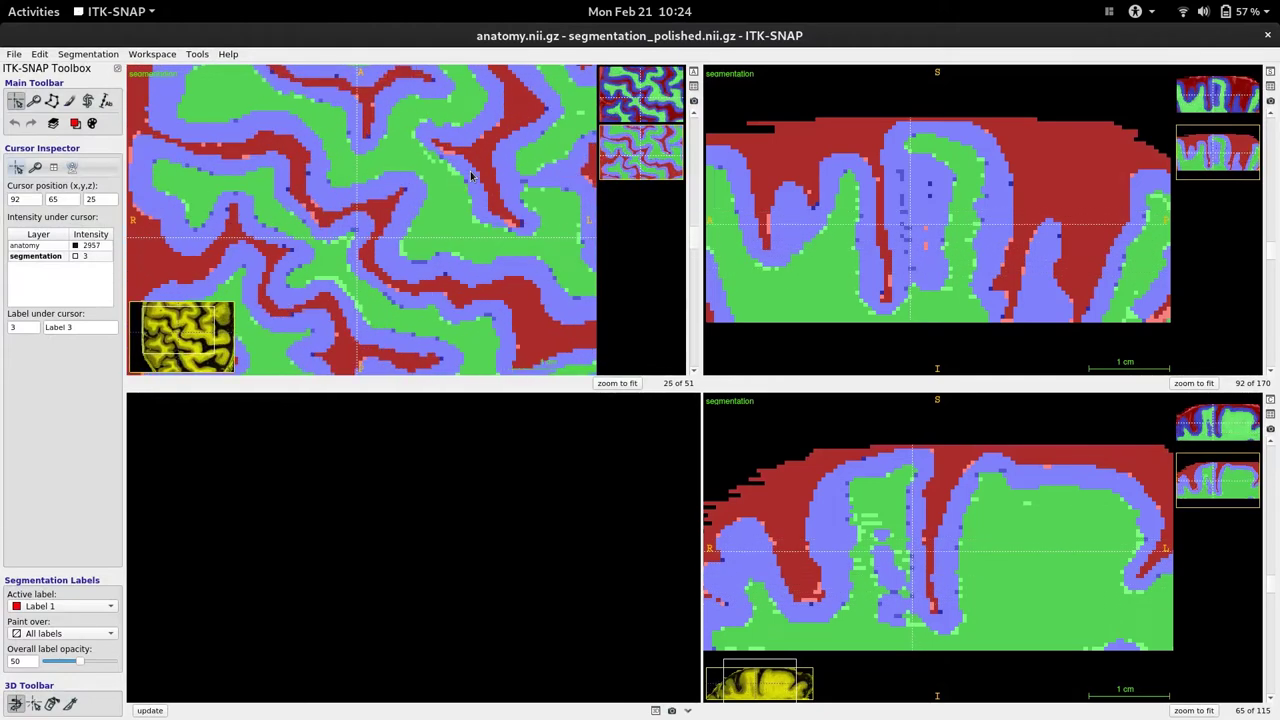
{"action": "scroll", "coordinate": [472, 175], "scroll_direction": "down", "scroll_amount": 5}
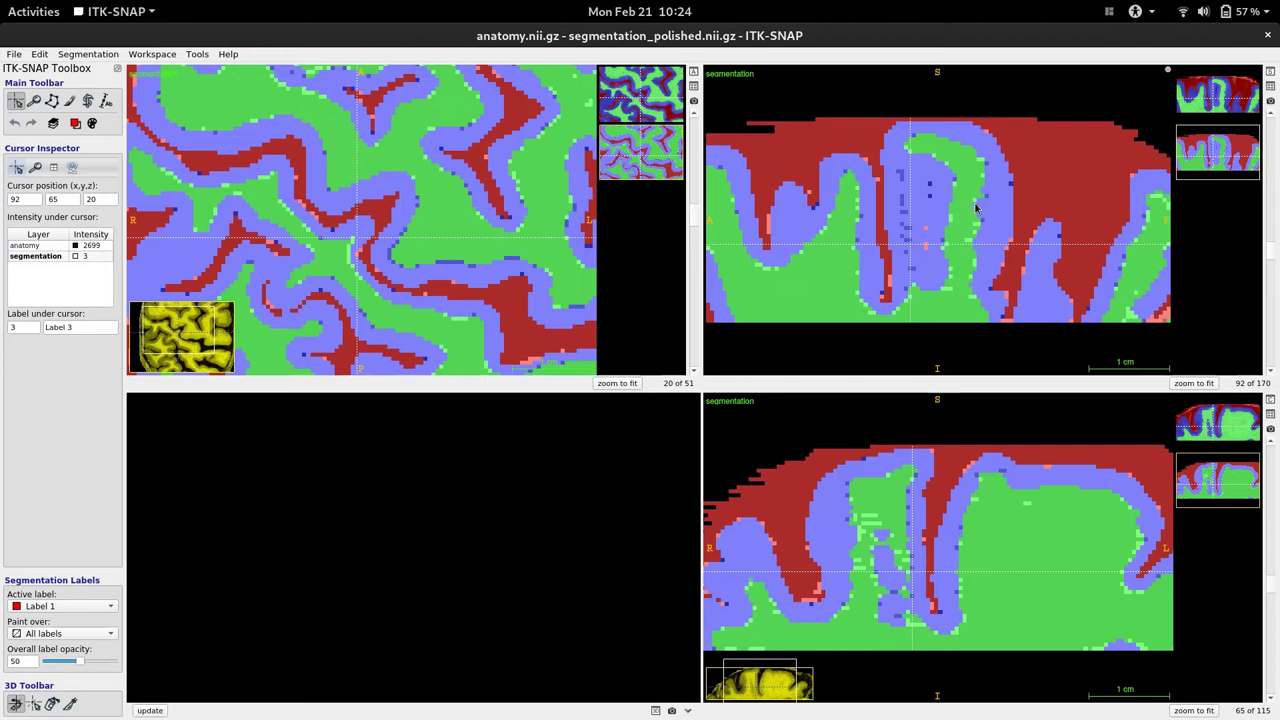
{"action": "scroll", "coordinate": [987, 237], "scroll_direction": "down", "scroll_amount": 4}
{"action": "scroll", "coordinate": [987, 237], "scroll_direction": "up", "scroll_amount": 13}
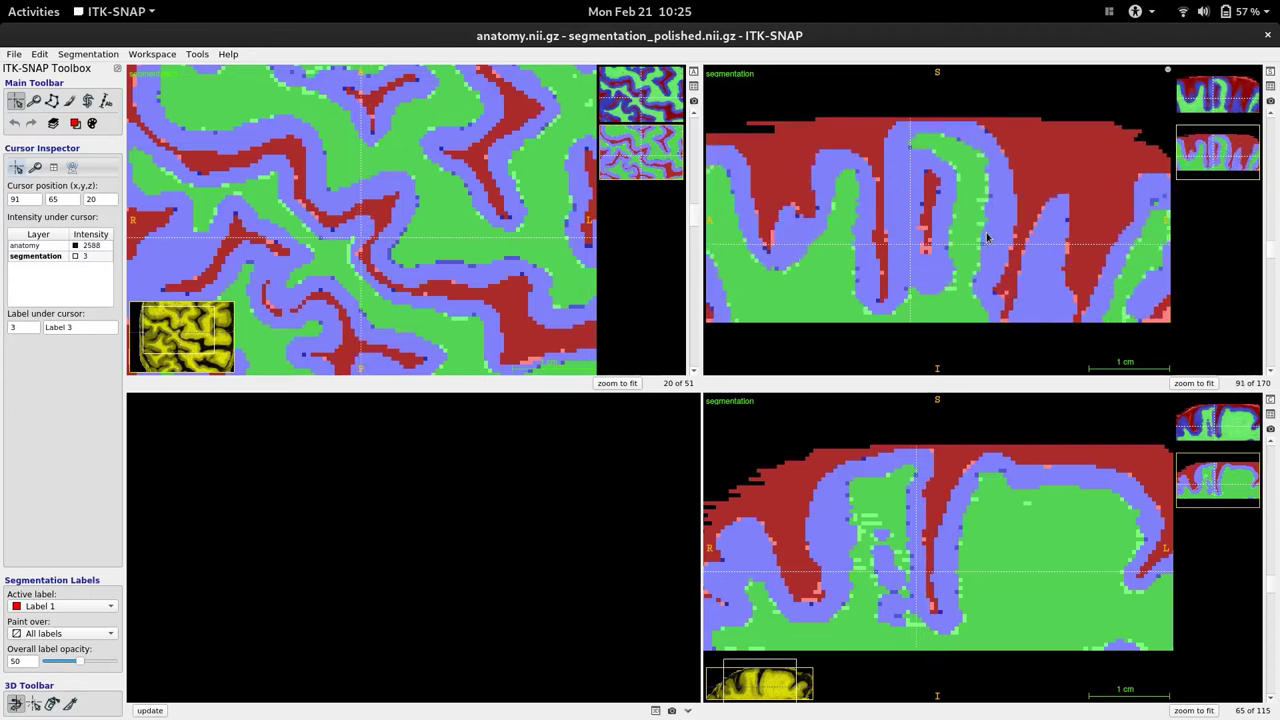
{"action": "scroll", "coordinate": [987, 237], "scroll_direction": "down", "scroll_amount": 4}
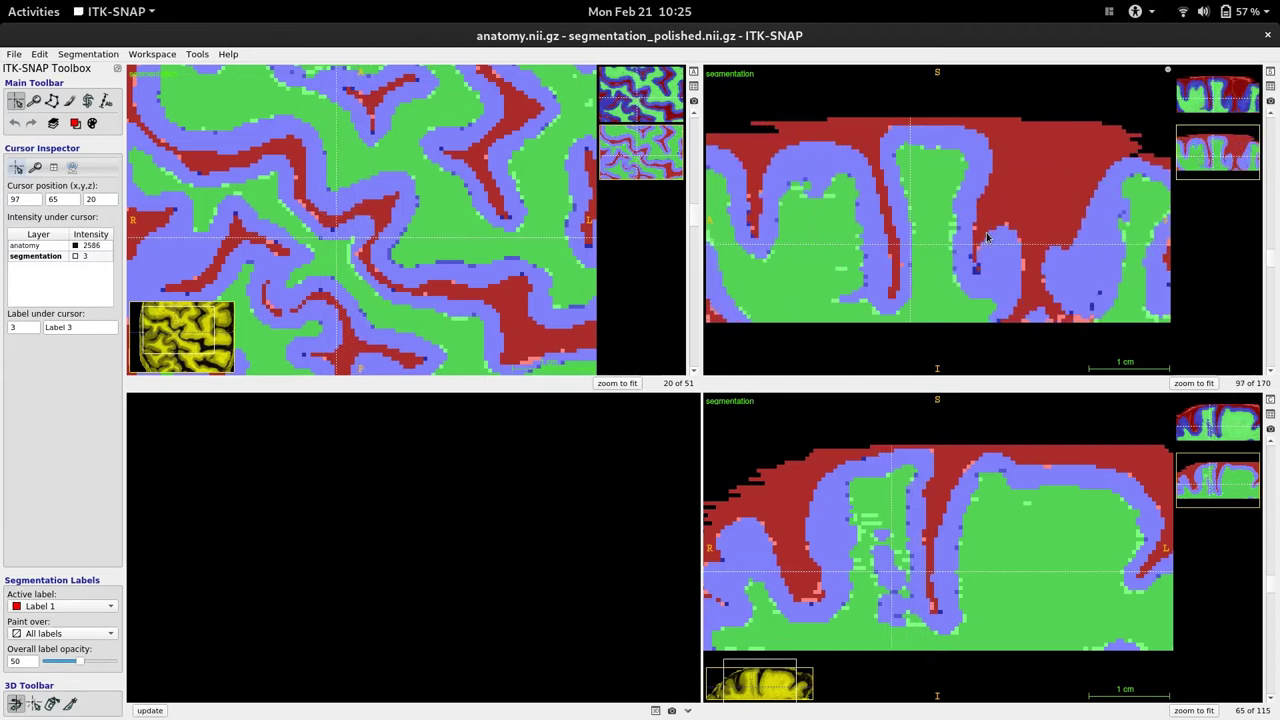
Move the crosshair lower in the coronal view and step to axial slice 8 of 51.
{"action": "left_click", "coordinate": [893, 299]}
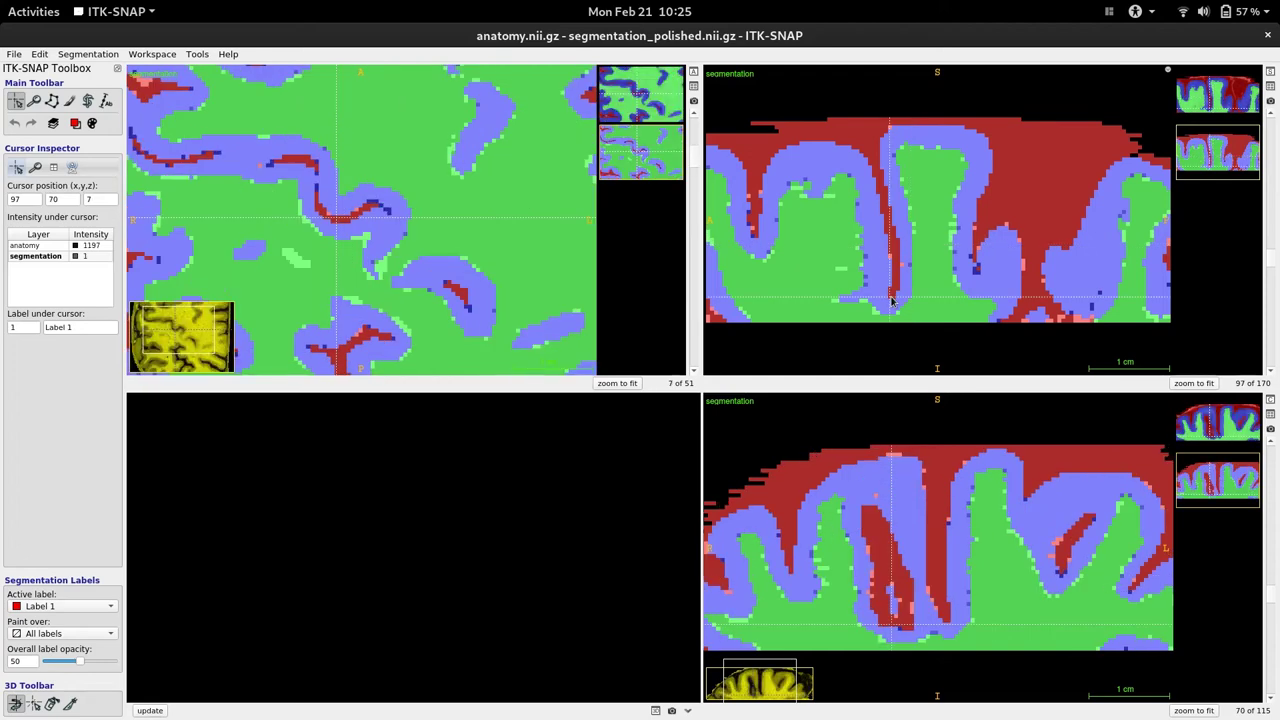
{"action": "key", "text": "Up"}
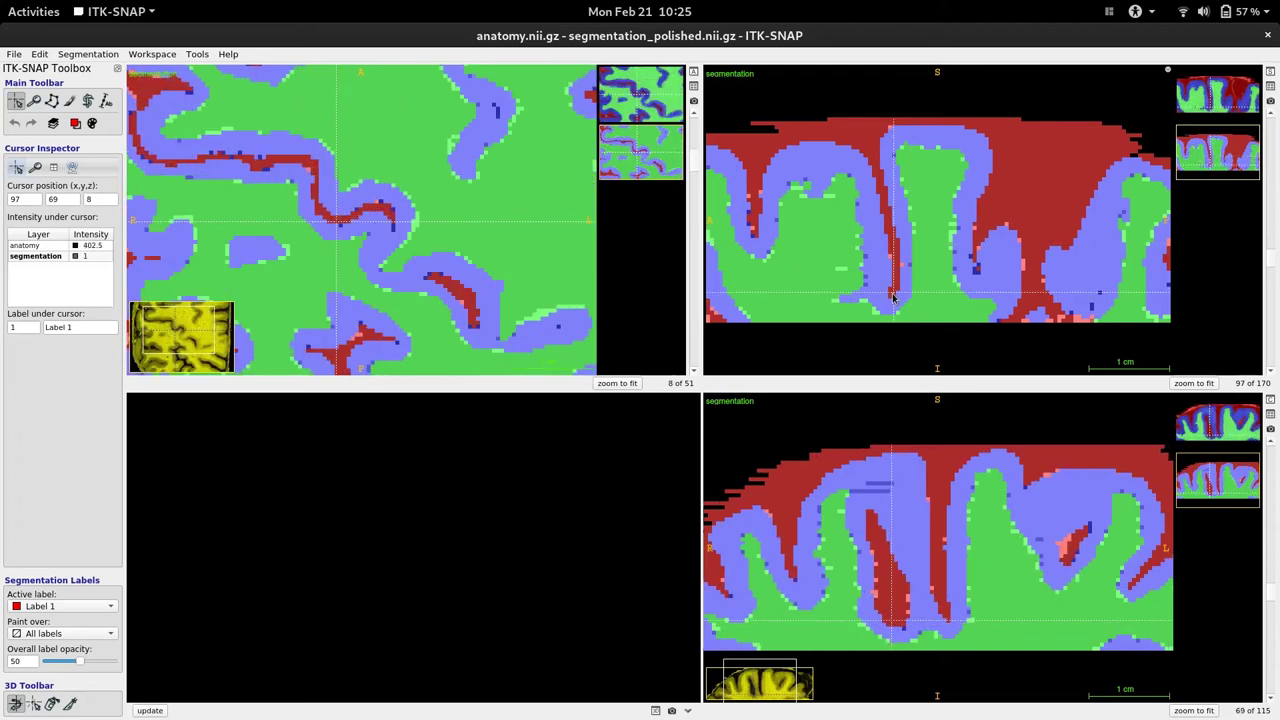
{"action": "scroll", "coordinate": [970, 231], "scroll_direction": "down", "scroll_amount": 1}
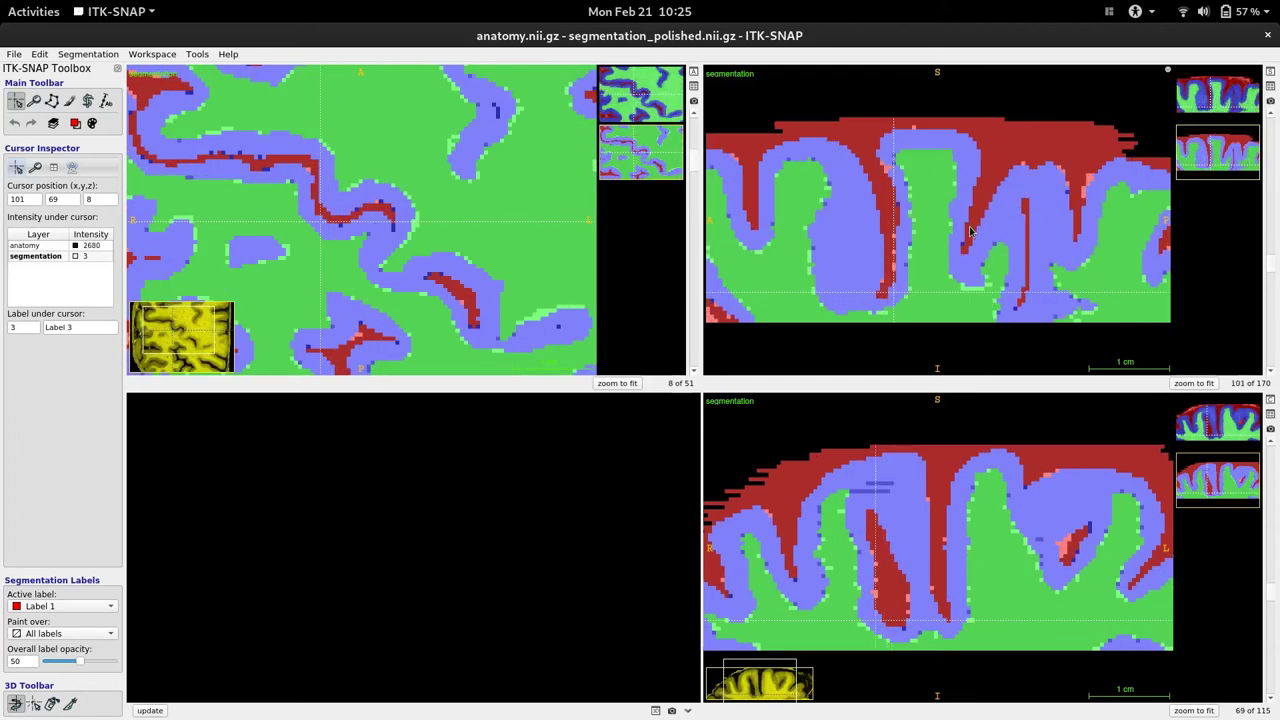
Set the overall label opacity to 30 so the anatomy shows through.
{"action": "key", "text": "w"}
{"action": "key", "text": "w"}
{"action": "key", "text": "w"}
{"action": "key", "text": "w"}
{"action": "key", "text": "w"}
{"action": "key", "text": "w"}
{"action": "key", "text": "w"}
{"action": "key", "text": "w"}
{"action": "key", "text": "w"}
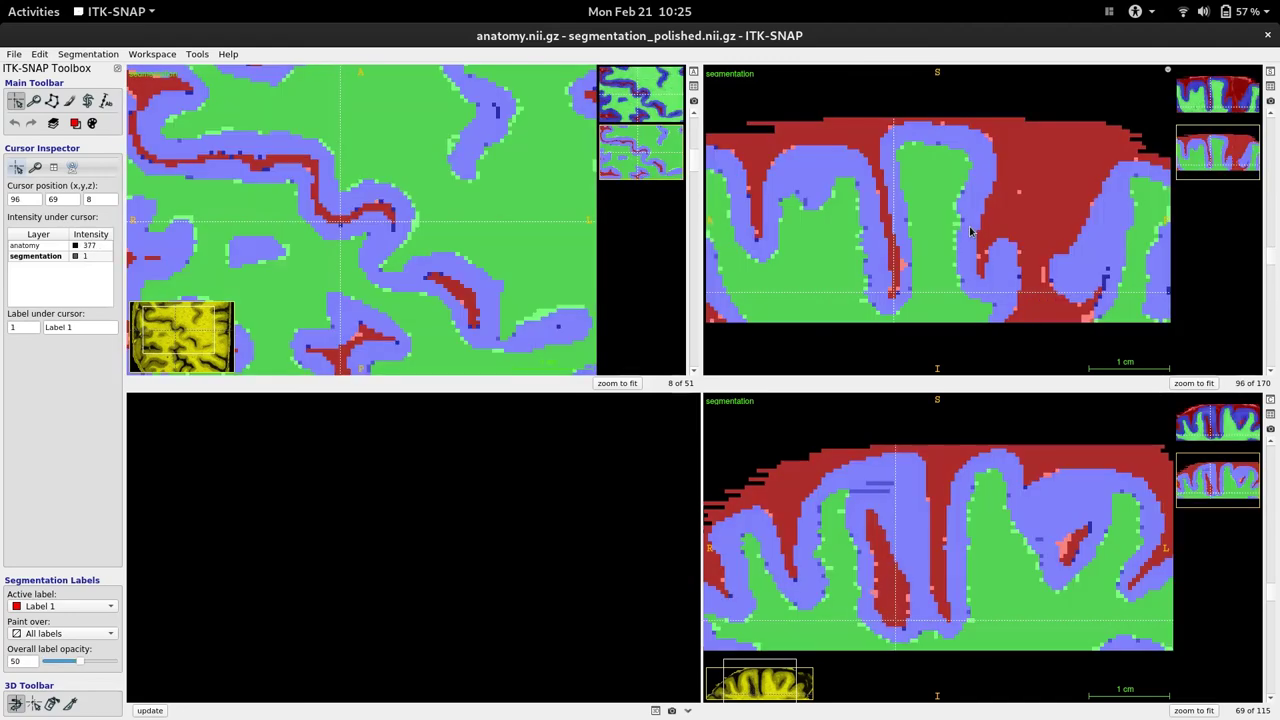
{"action": "key", "text": "q"}
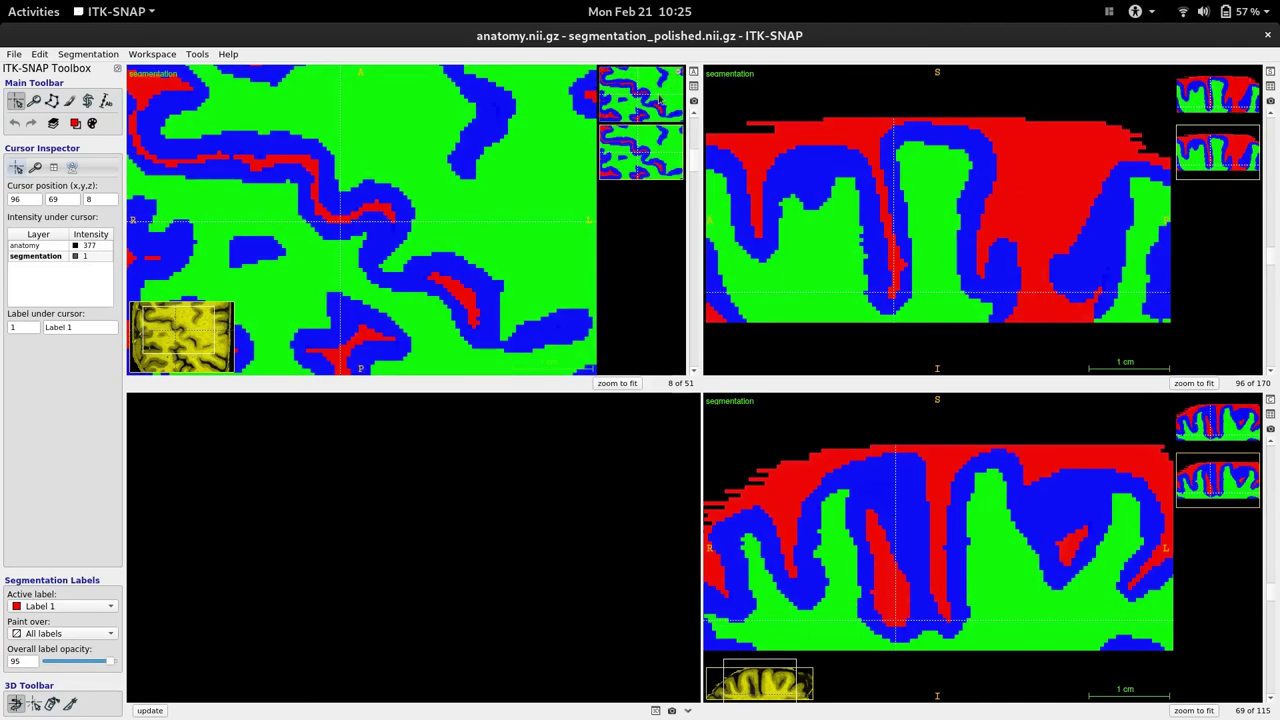
{"action": "key", "text": "bracketleft"}
{"action": "key", "text": "q"}
{"action": "key", "text": "q"}
{"action": "key", "text": "q"}
{"action": "key", "text": "q"}
{"action": "key", "text": "q"}
{"action": "key", "text": "q"}
{"action": "key", "text": "q"}
{"action": "key", "text": "q"}
{"action": "key", "text": "q"}
{"action": "key", "text": "q"}
{"action": "key", "text": "q"}
{"action": "key", "text": "q"}
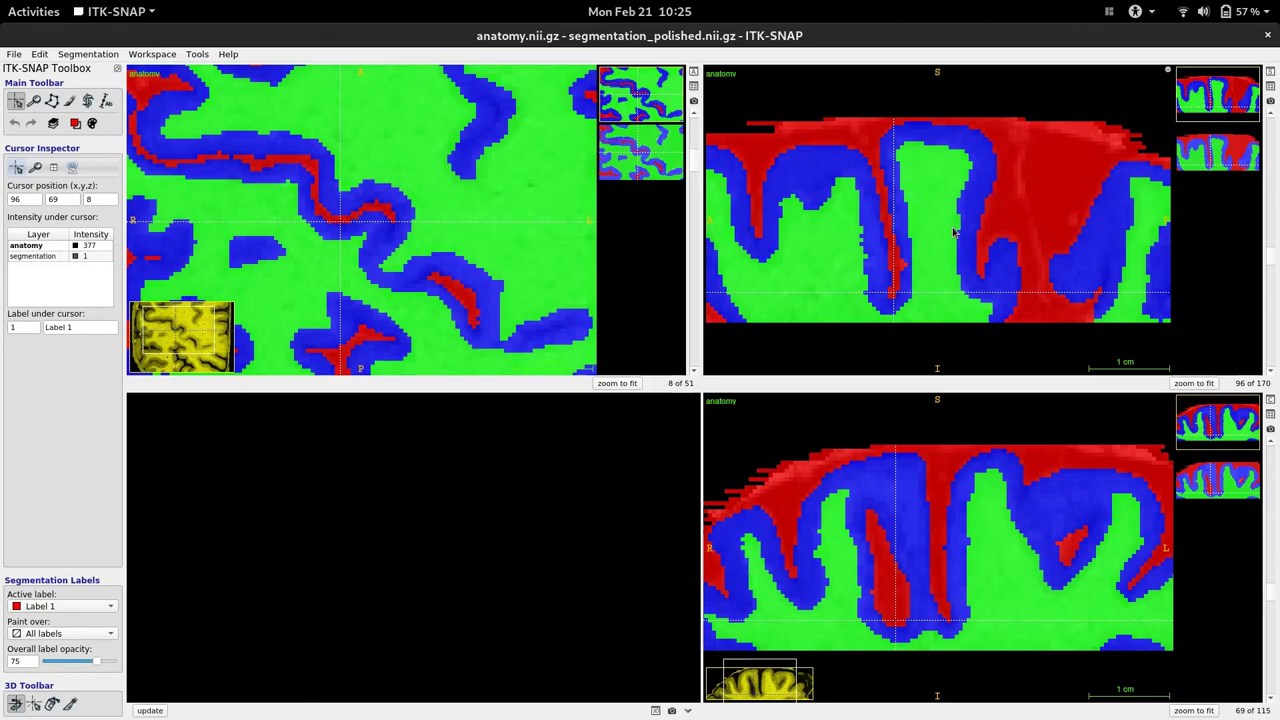
Scroll the axial view to slice 14 of 51.
{"action": "scroll", "coordinate": [952, 232], "scroll_direction": "down", "scroll_amount": 13}
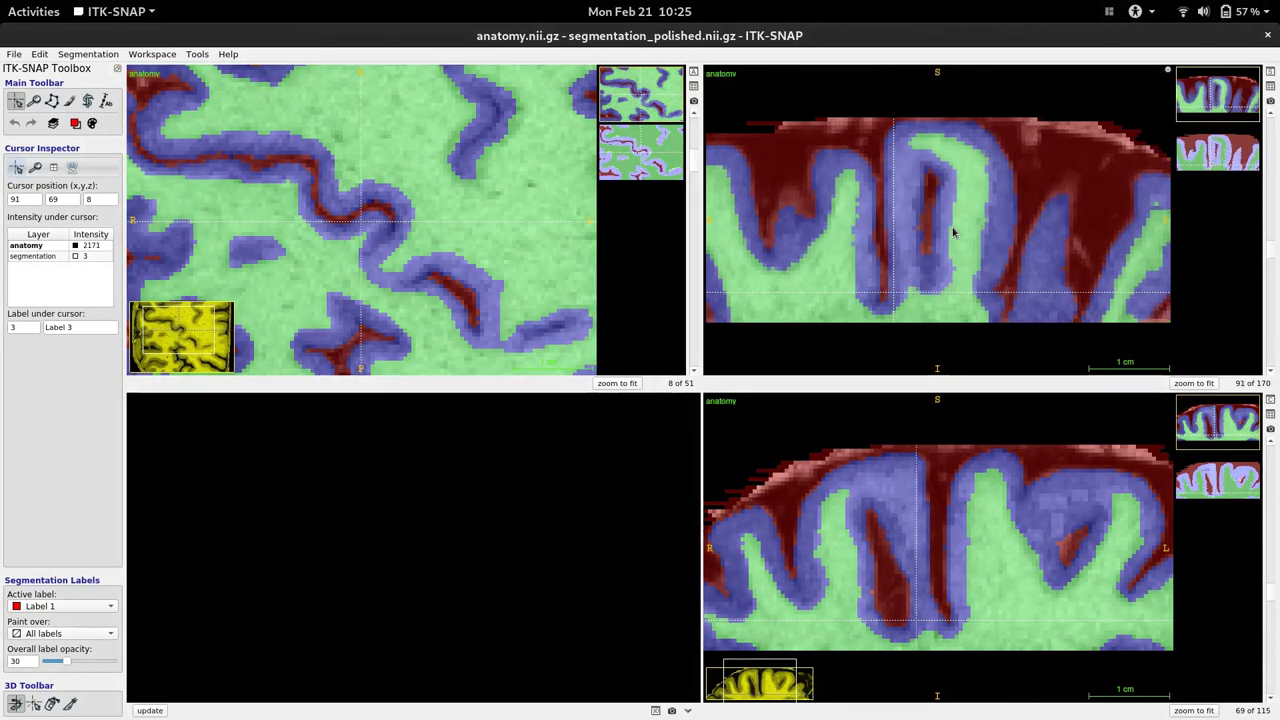
{"action": "scroll", "coordinate": [474, 214], "scroll_direction": "up", "scroll_amount": 2}
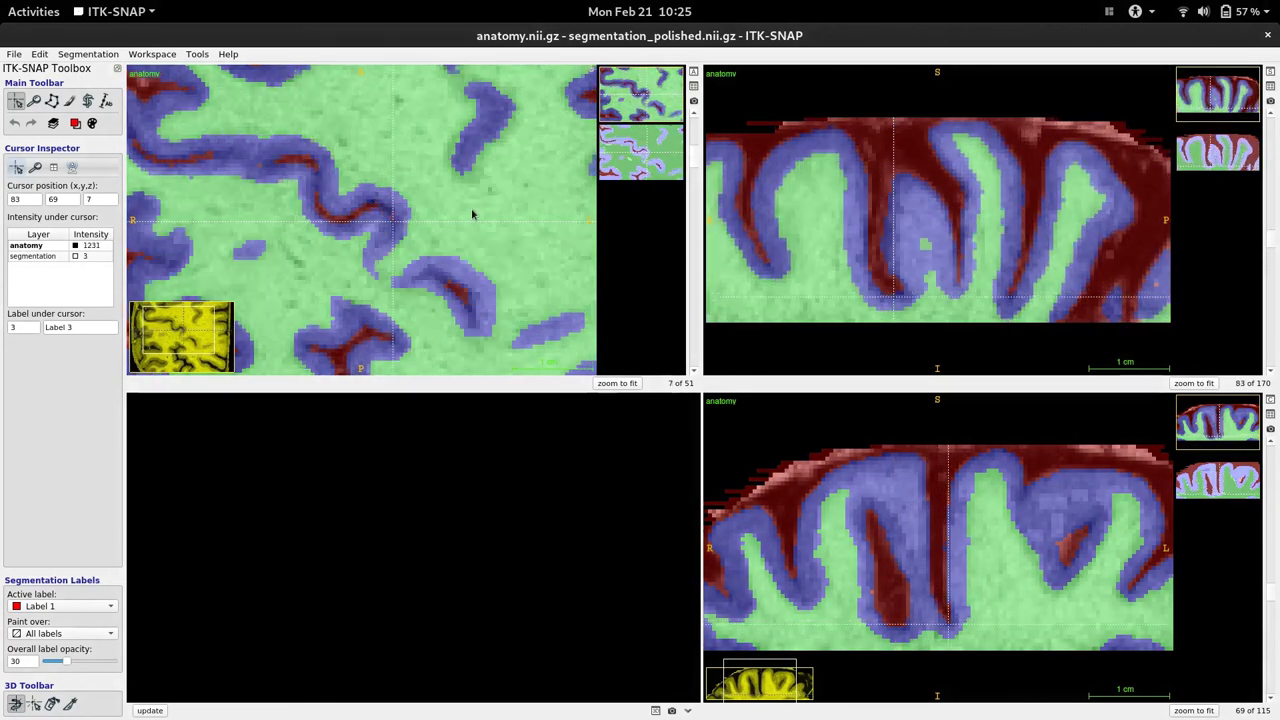
{"action": "scroll", "coordinate": [474, 214], "scroll_direction": "up", "scroll_amount": 10}
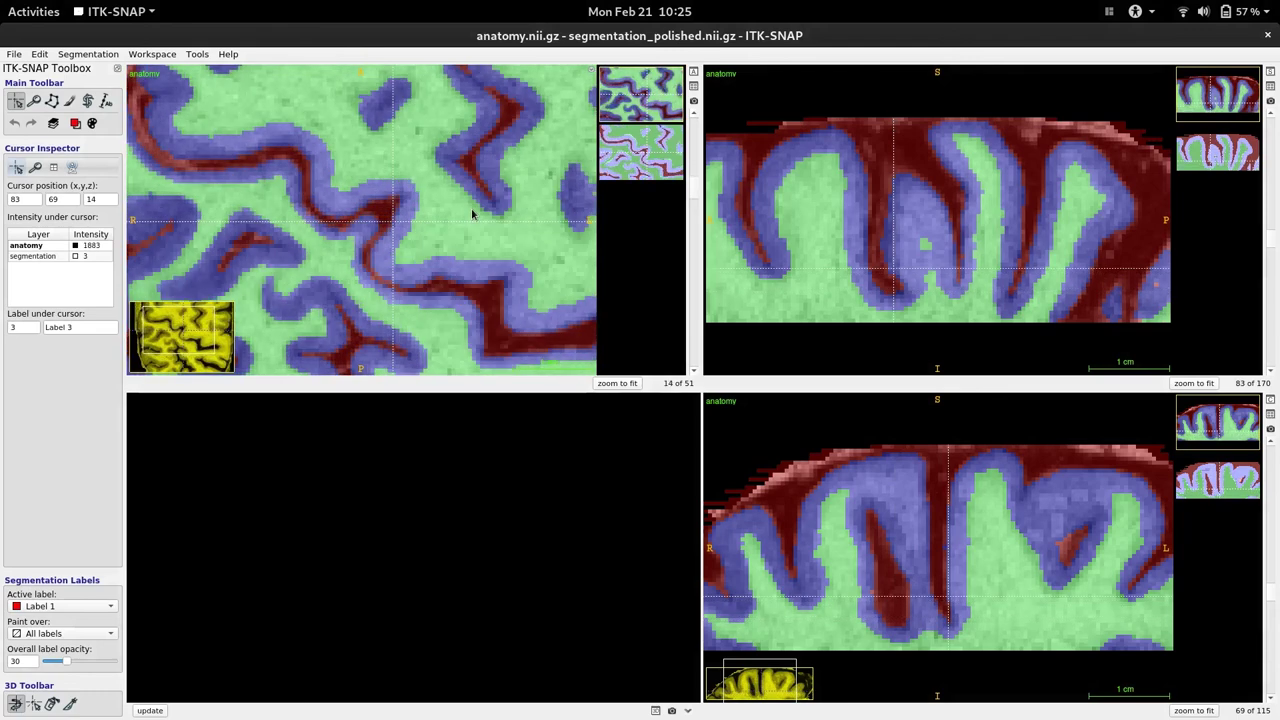